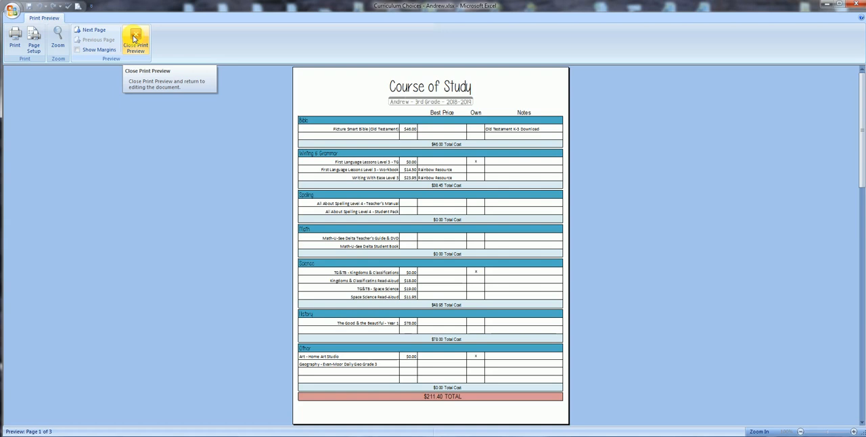
# Close the print preview and switch to the blank Sample sheet.
pyautogui.click(135, 39)
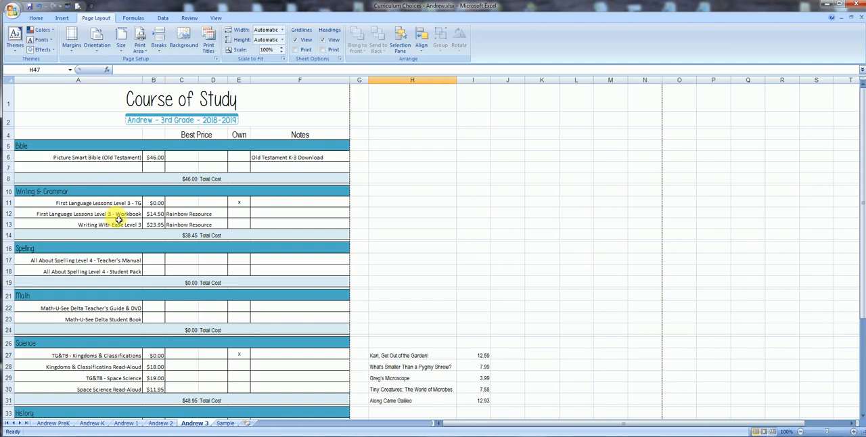
pyautogui.scroll(-1, 118, 220)
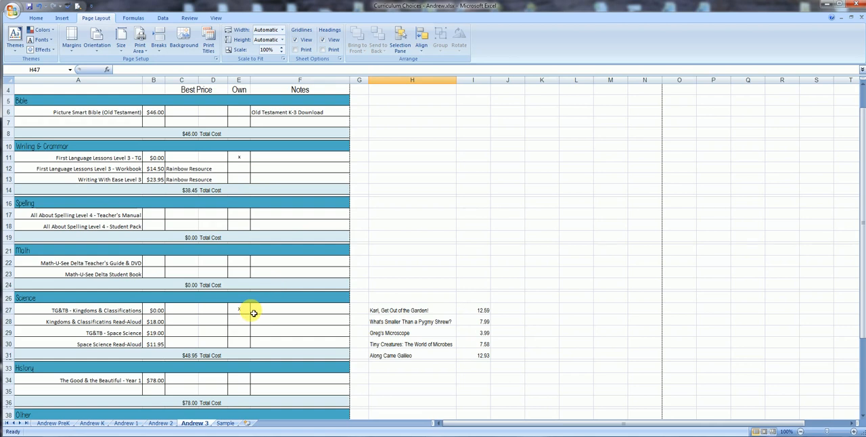
pyautogui.click(227, 423)
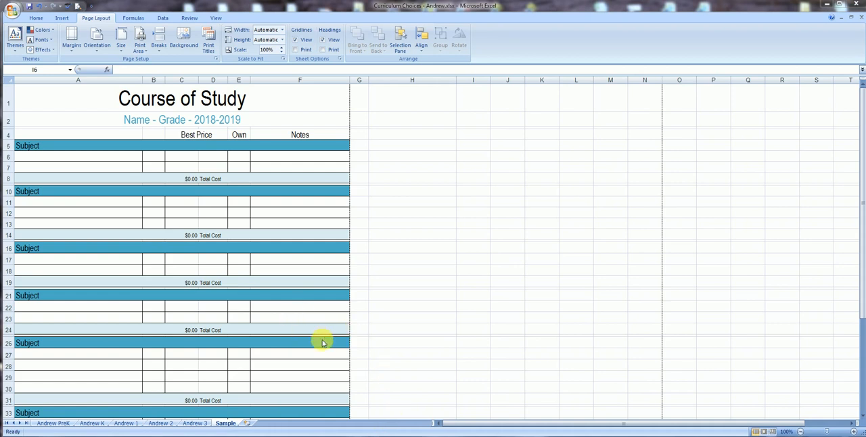
pyautogui.click(225, 425)
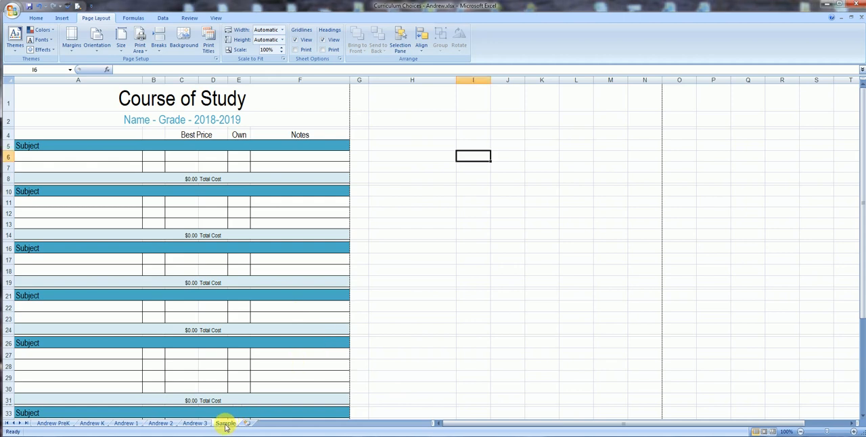
# Create a copy of the Sample sheet at the end of the same workbook.
pyautogui.rightClick(225, 426)
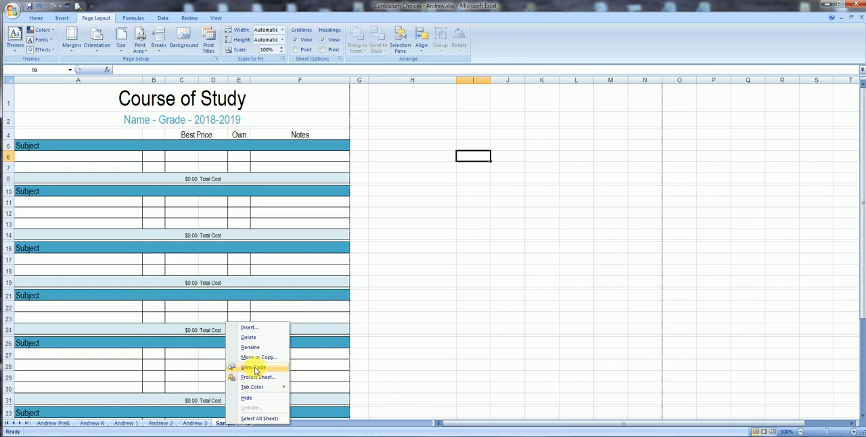
pyautogui.click(256, 358)
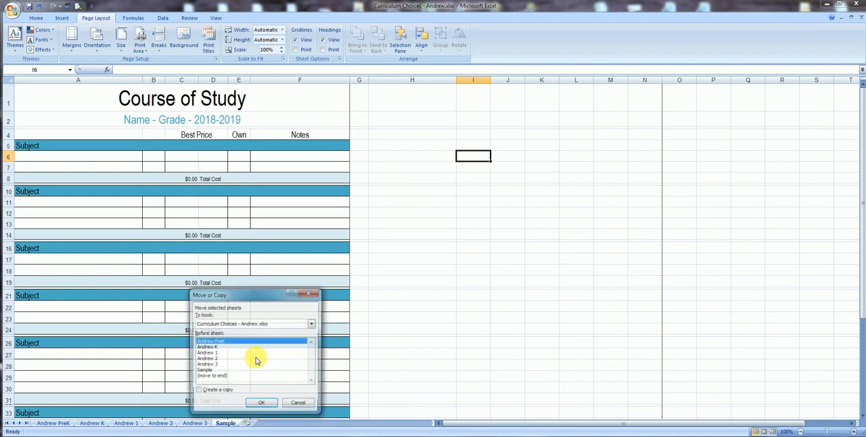
pyautogui.click(223, 377)
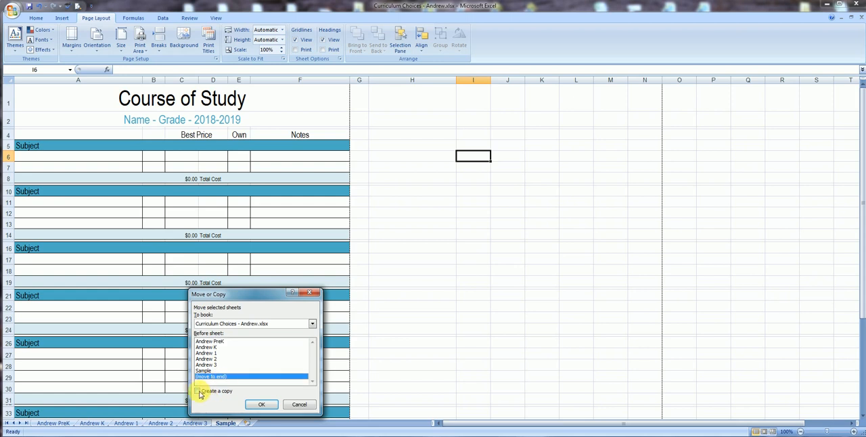
pyautogui.click(199, 392)
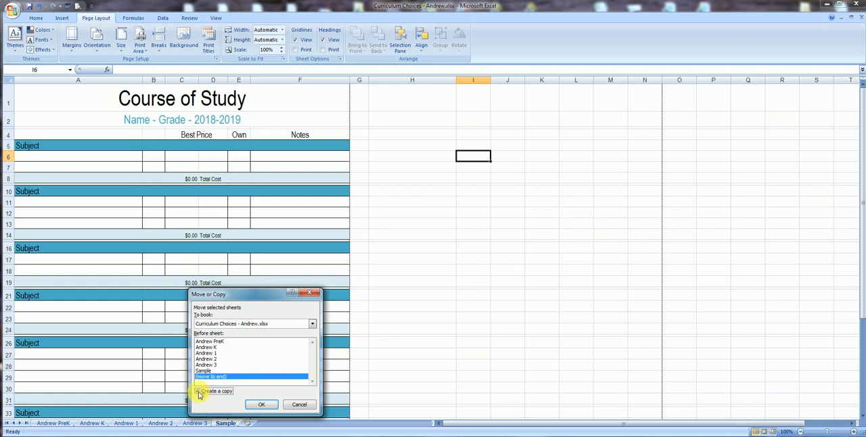
pyautogui.click(269, 404)
# Rename the copied Sample sheet with the student's first name.
pyautogui.rightClick(258, 423)
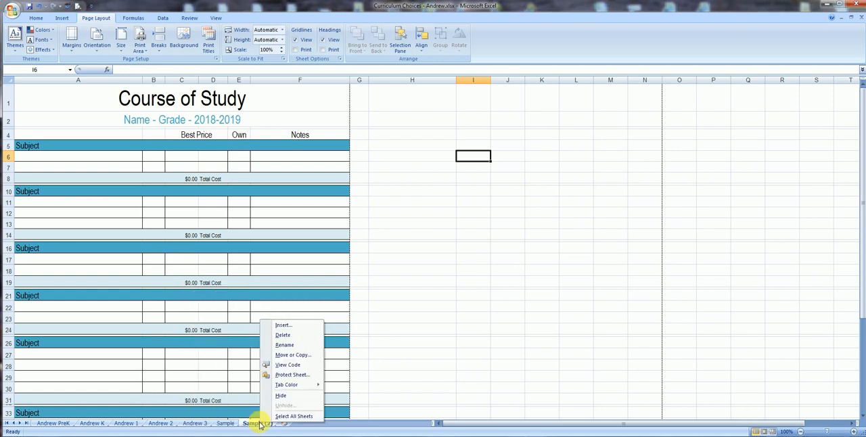
pyautogui.click(287, 346)
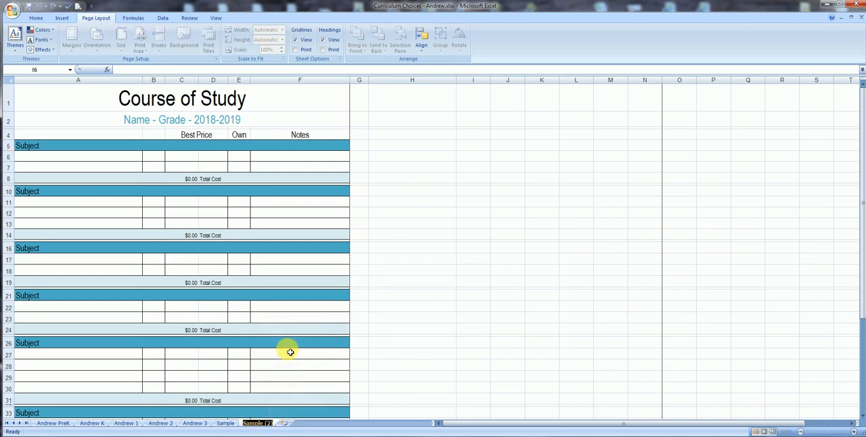
pyautogui.write('Laura')
pyautogui.press('Return')
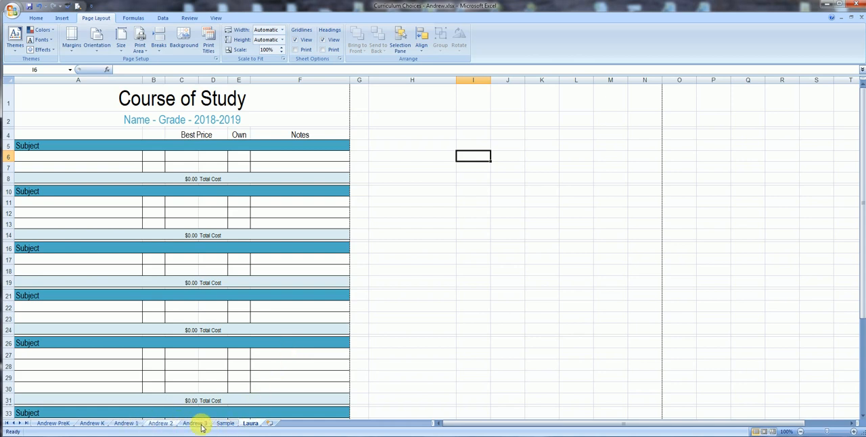
pyautogui.rightClick(245, 425)
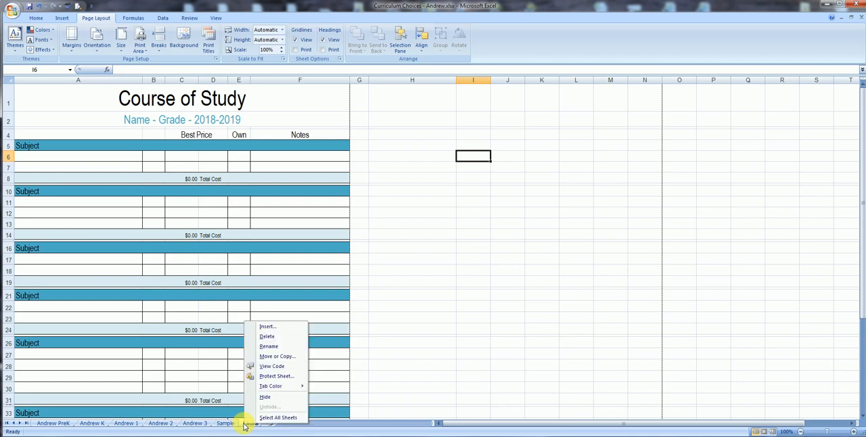
pyautogui.click(274, 356)
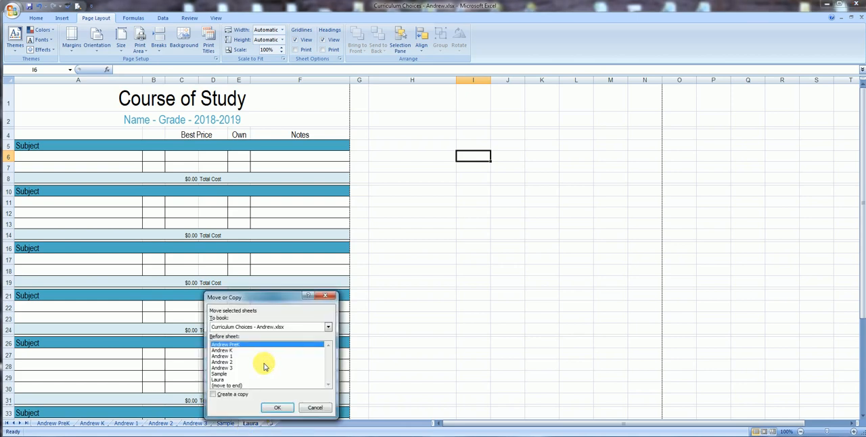
pyautogui.click(325, 328)
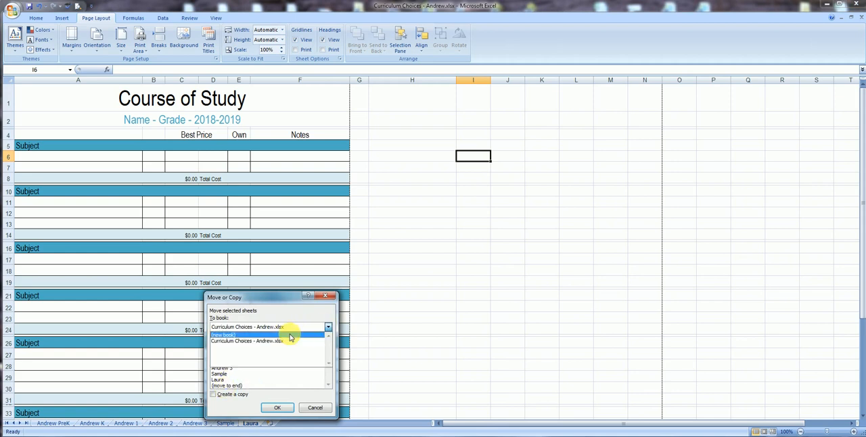
pyautogui.click(315, 408)
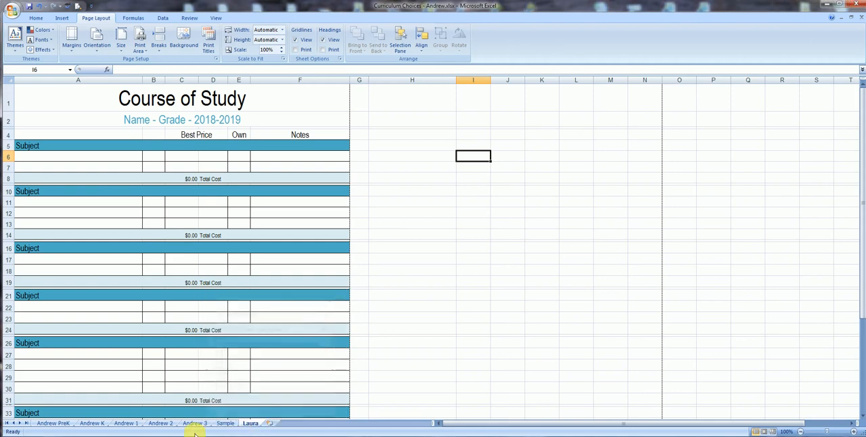
# Replace the title in cell A1 of the Sample sheet with "Homeschool Curriculum".
pyautogui.click(228, 424)
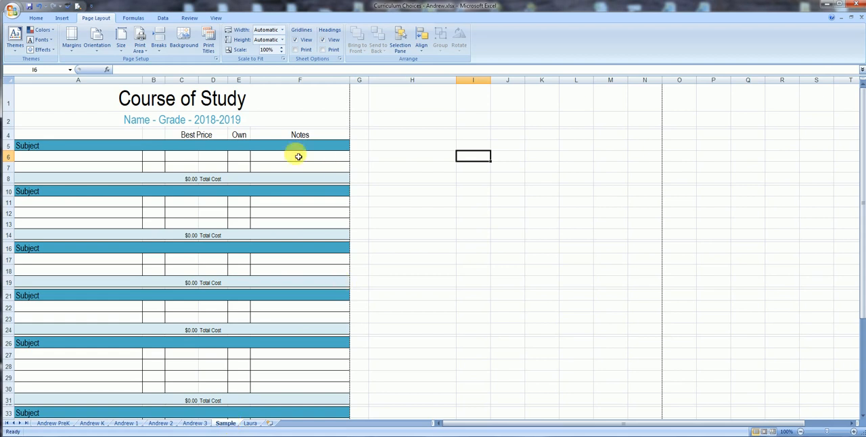
pyautogui.click(287, 109)
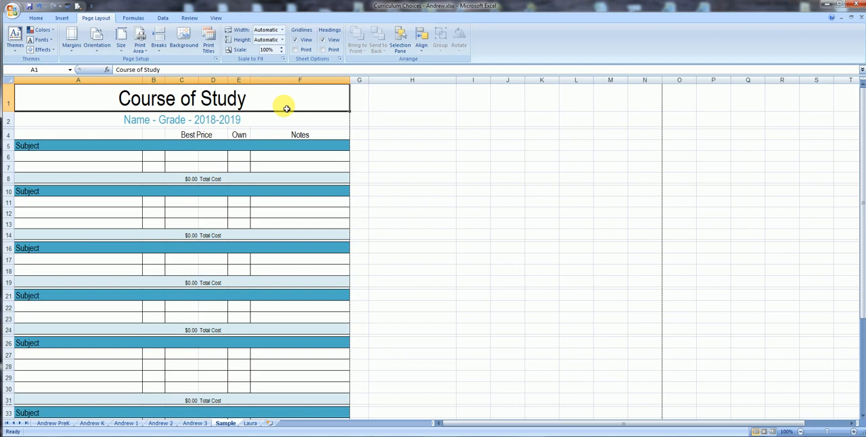
pyautogui.write('Homeschoo')
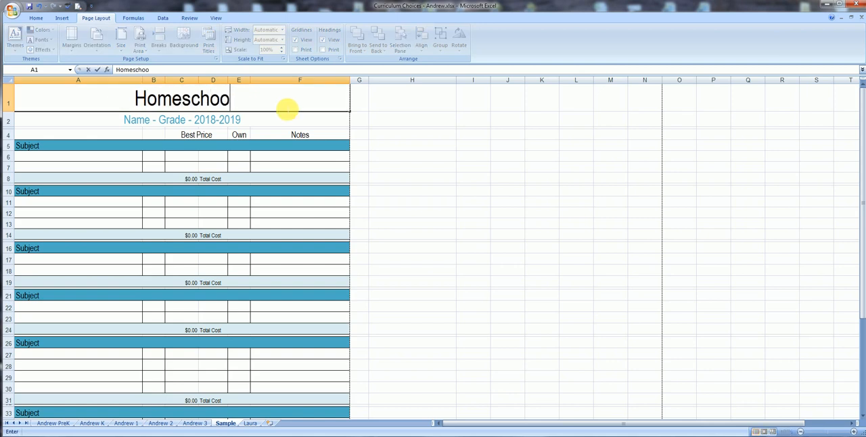
pyautogui.write('l Curriculu')
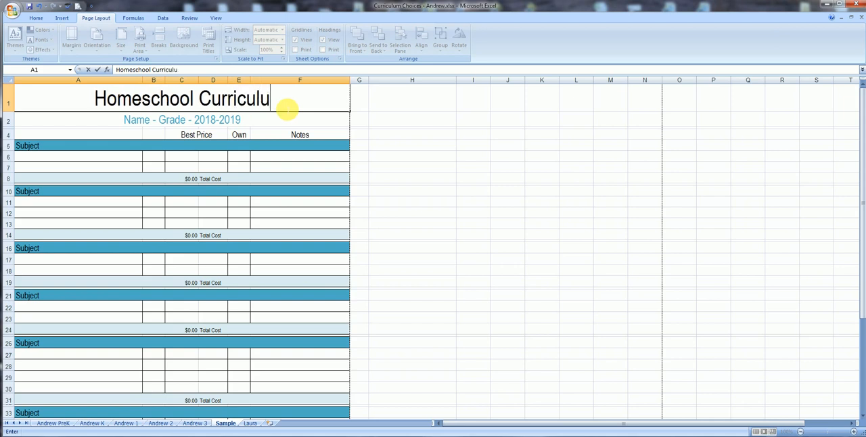
pyautogui.press('BackSpace')
pyautogui.press('BackSpace')
pyautogui.write('lum')
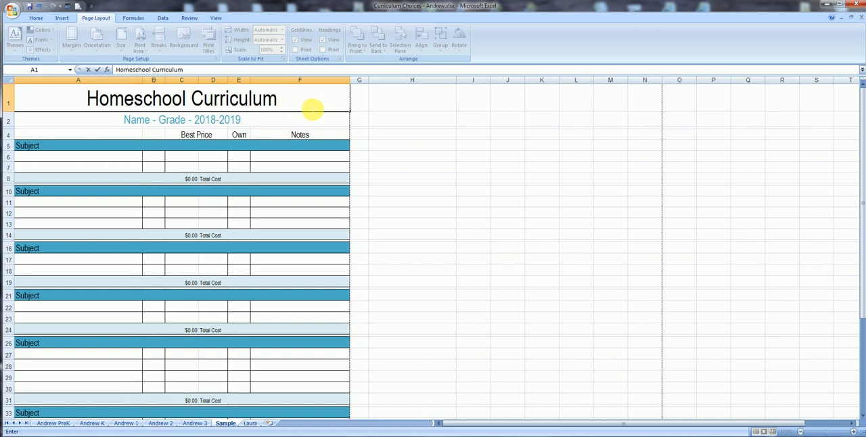
pyautogui.click(391, 99)
pyautogui.click(336, 101)
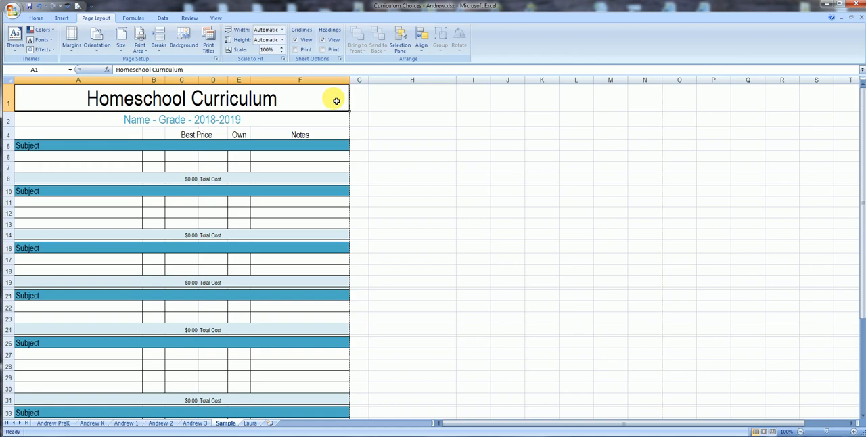
# Extend the title in cell A1 with "for" followed by the family's surname.
pyautogui.click(192, 70)
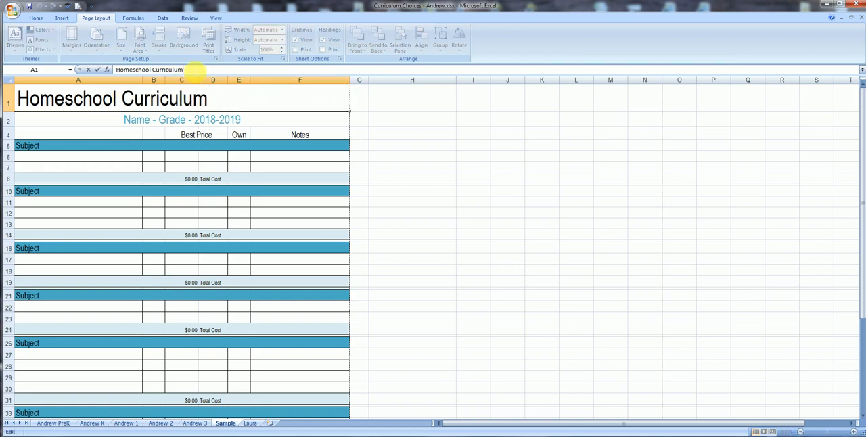
pyautogui.write('for Phillips')
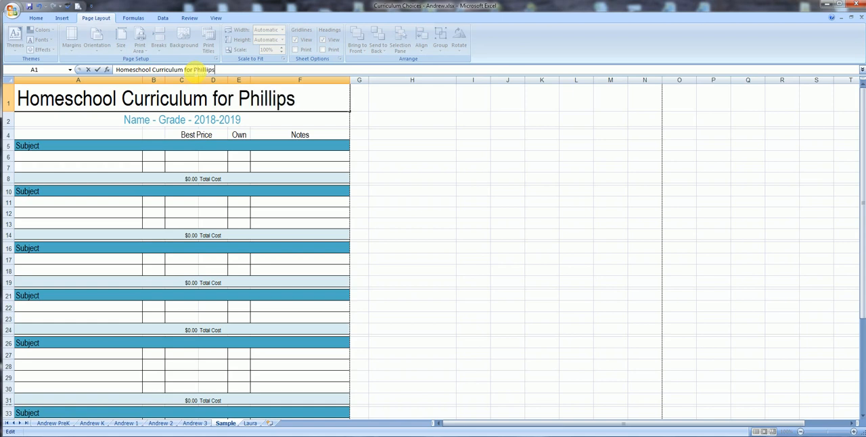
pyautogui.press('Return')
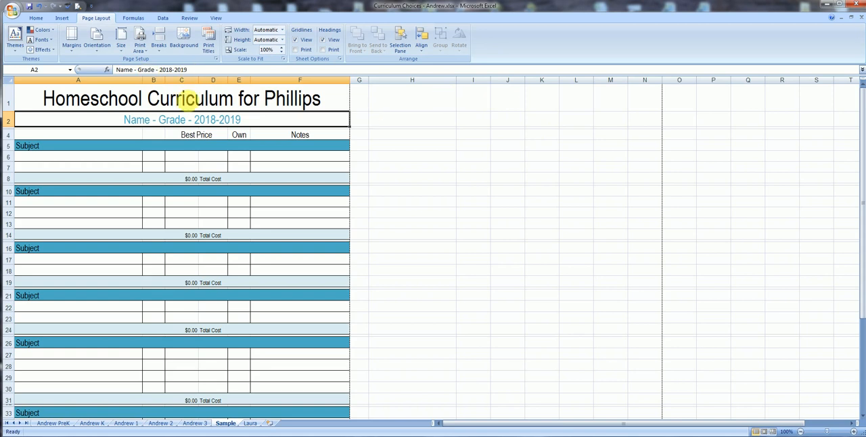
# Change the first two subject headings to "Reading" in A5 and "Math" in A10.
pyautogui.click(90, 149)
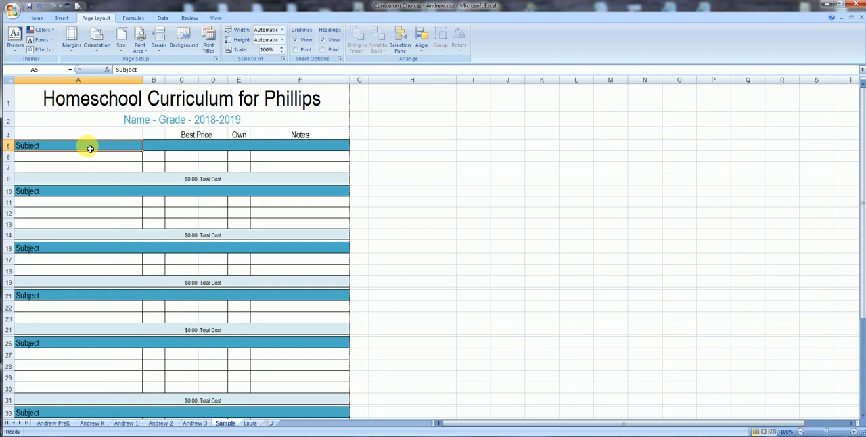
pyautogui.write('REadi')
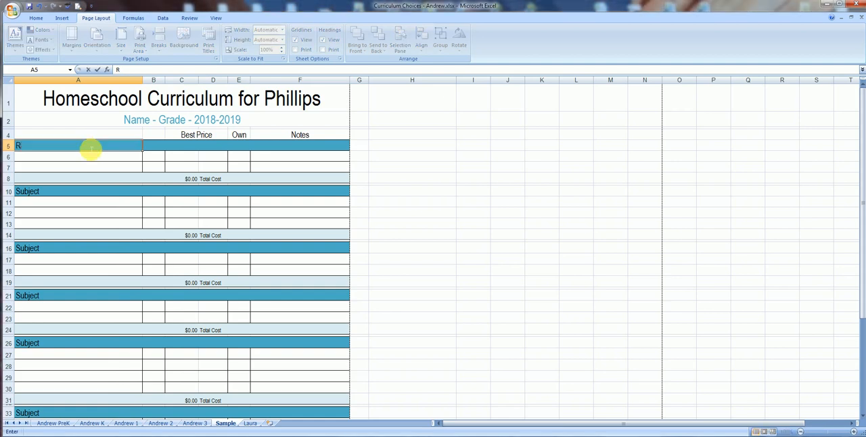
pyautogui.press('BackSpace')
pyautogui.press('BackSpace')
pyautogui.press('BackSpace')
pyautogui.press('BackSpace')
pyautogui.write('eading')
pyautogui.click(78, 194)
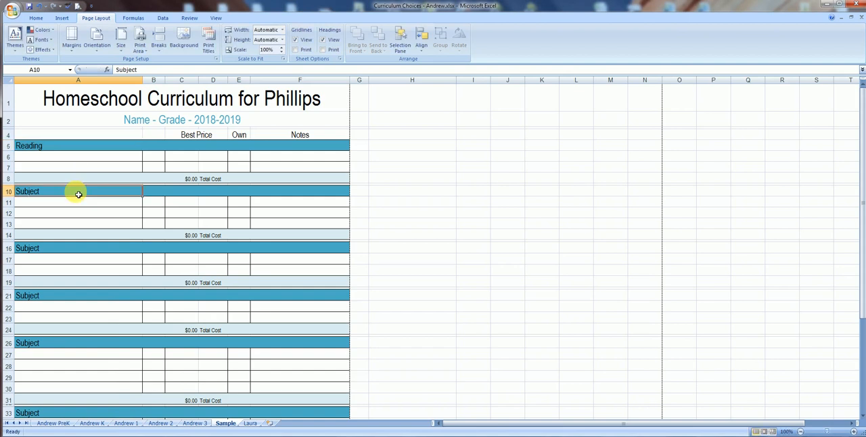
pyautogui.write('Math')
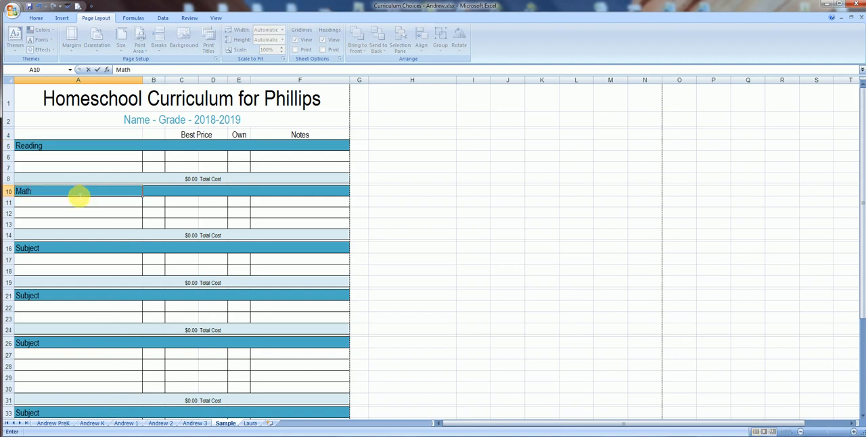
# Change the next three subject headings to "Science" in A16, "History" in A21 and "Bible" in A26.
pyautogui.click(89, 249)
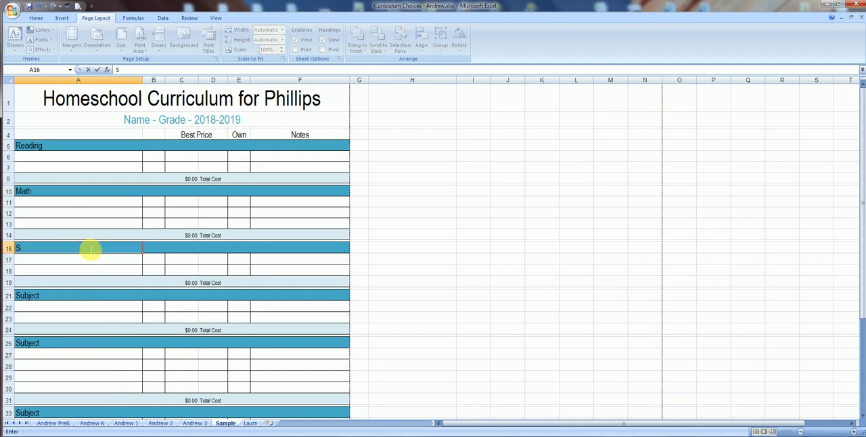
pyautogui.write('Science')
pyautogui.click(84, 296)
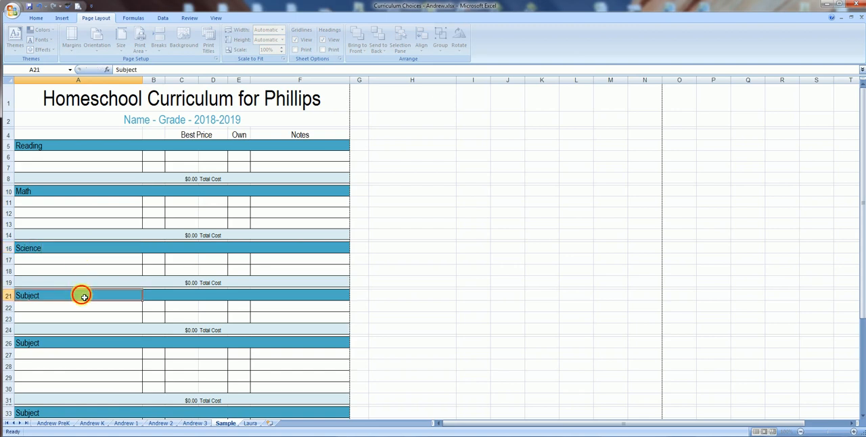
pyautogui.write('History')
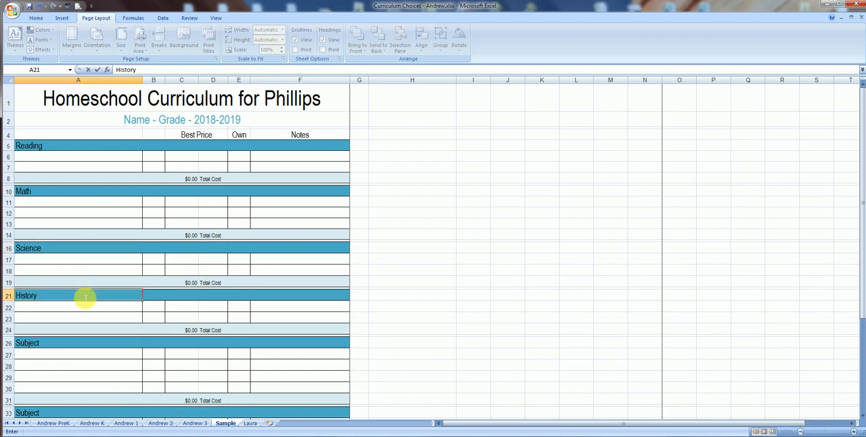
pyautogui.click(70, 344)
pyautogui.write('Bible')
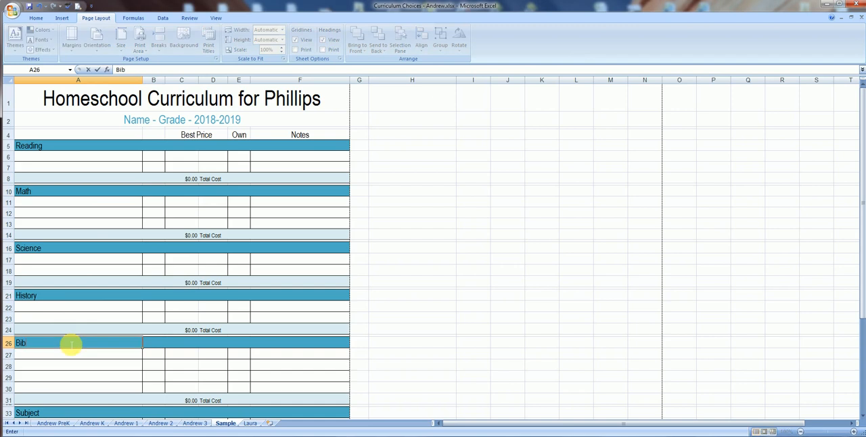
pyautogui.click(76, 375)
# Change the last subject heading, in A38, to "Other".
pyautogui.scroll(-3, 77, 375)
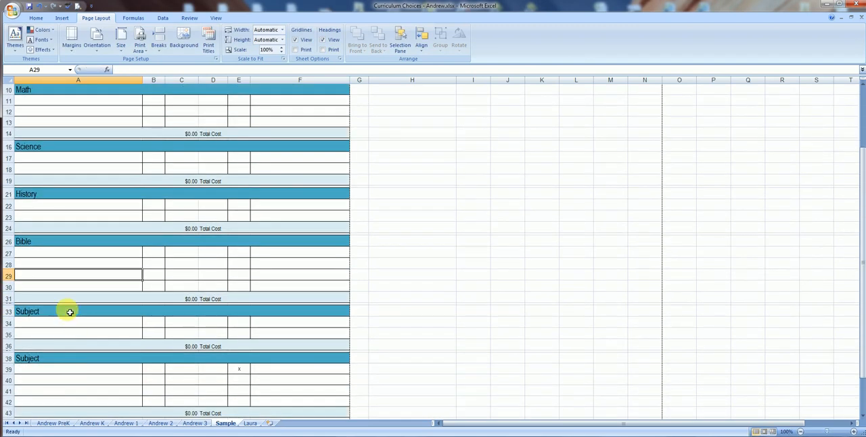
pyautogui.click(69, 312)
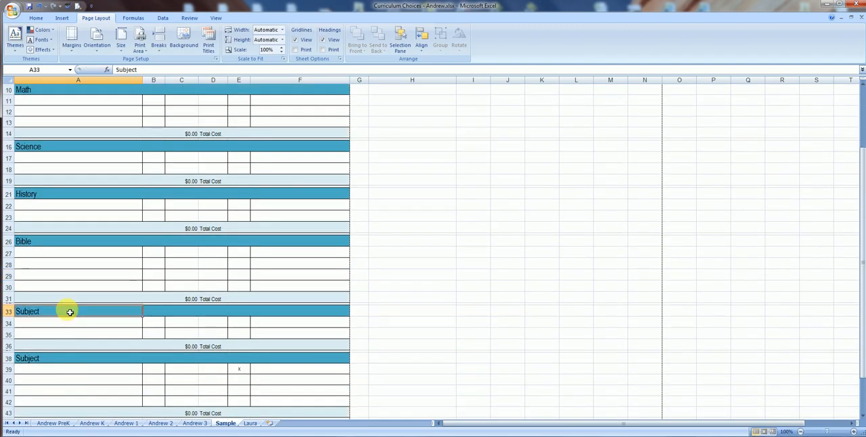
pyautogui.click(69, 362)
pyautogui.write('Other')
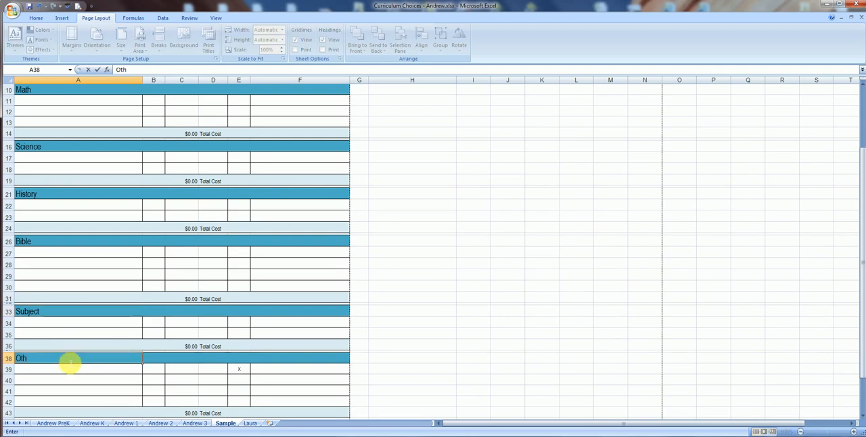
# Change the subject heading in A33 to "Spelling" and clear the "x" from the Own column in E39.
pyautogui.click(64, 315)
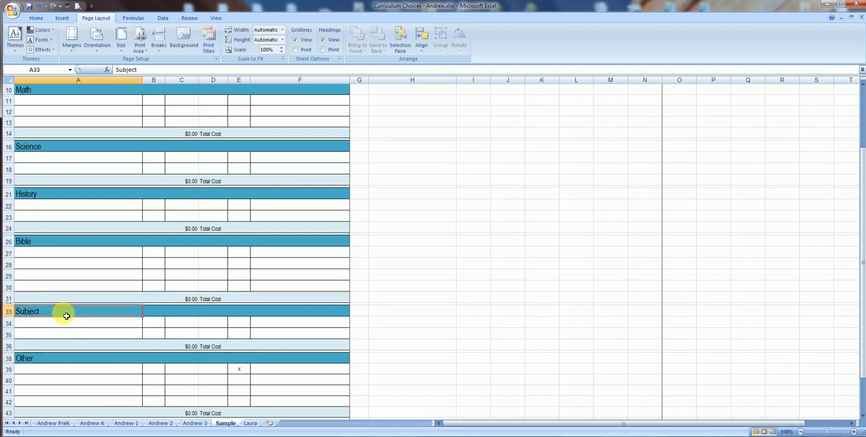
pyautogui.write('Spelling')
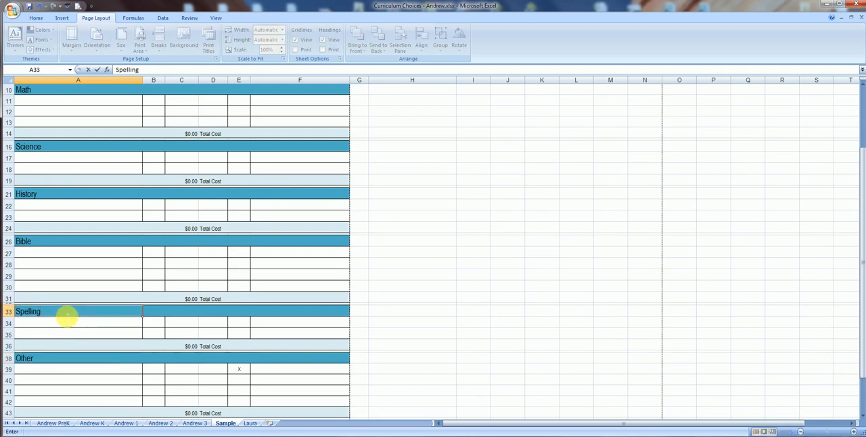
pyautogui.click(244, 369)
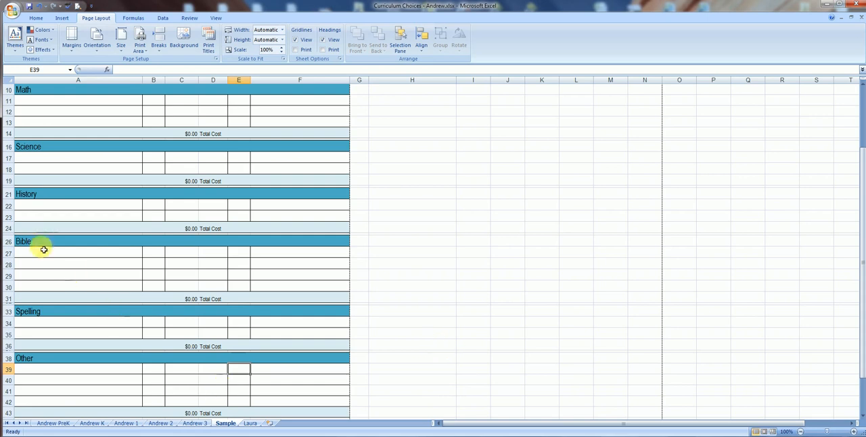
# Delete rows 28 and 29 from the Bible section.
pyautogui.moveTo(6, 263); pyautogui.dragTo(7, 276)
pyautogui.rightClick(6, 276)
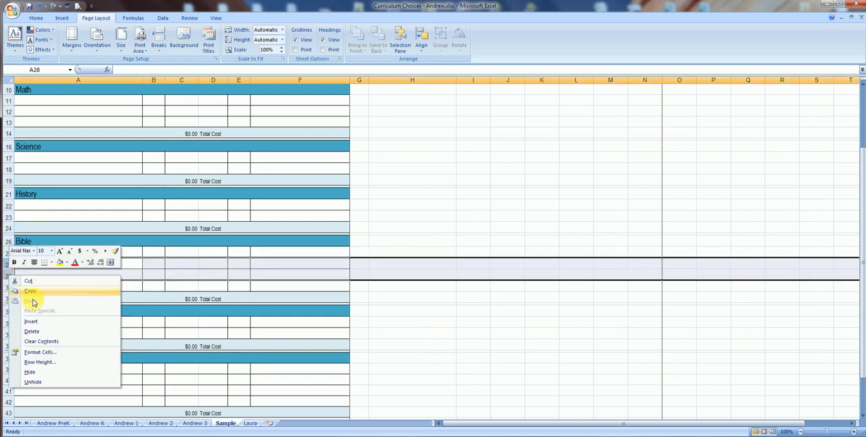
pyautogui.click(44, 334)
pyautogui.click(473, 242)
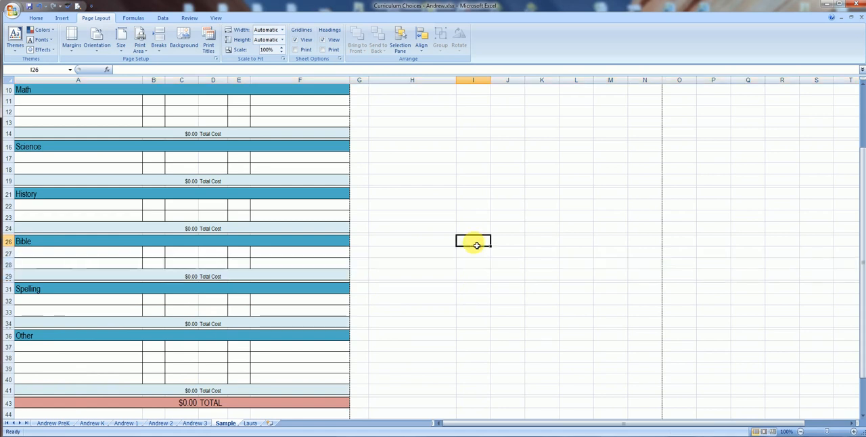
# Delete the surplus entry row 12 from the Math section.
pyautogui.scroll(3, 476, 246)
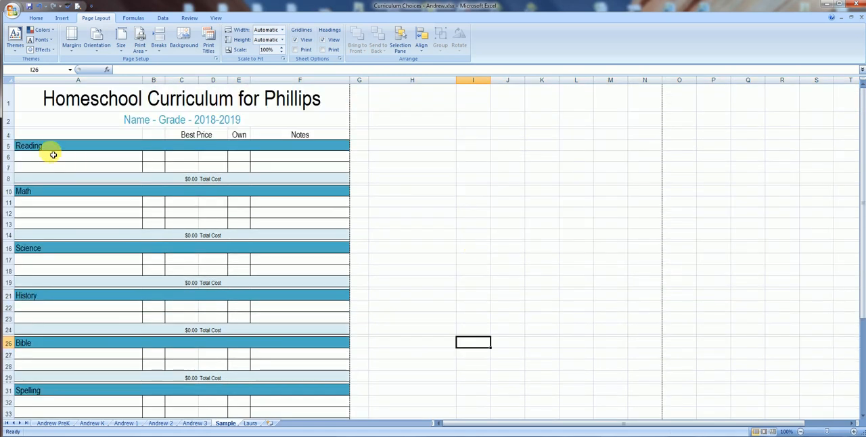
pyautogui.rightClick(8, 212)
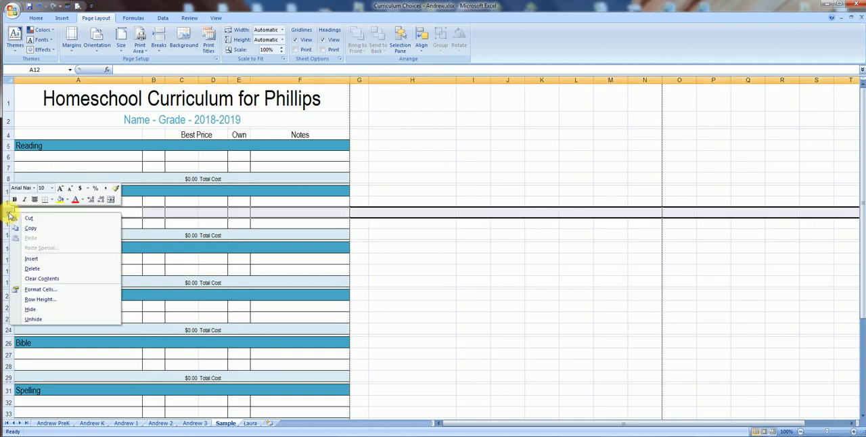
pyautogui.click(46, 270)
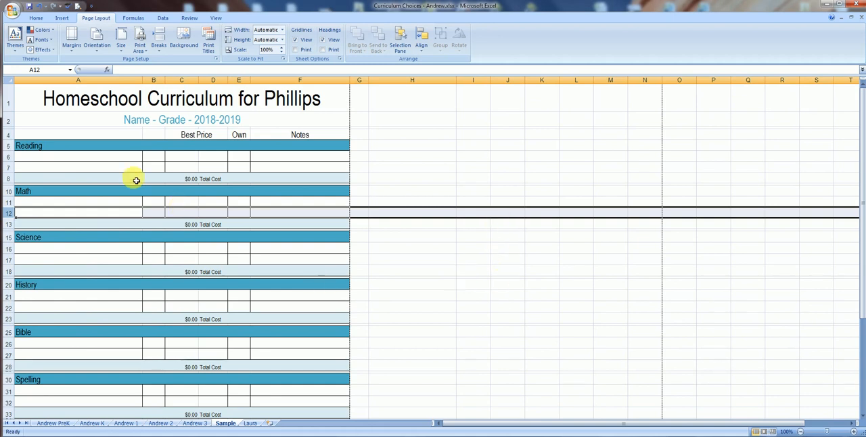
# Enter "Reading Comprehension Workbook" in A6 under Reading, with a price of 10 in B6.
pyautogui.click(130, 156)
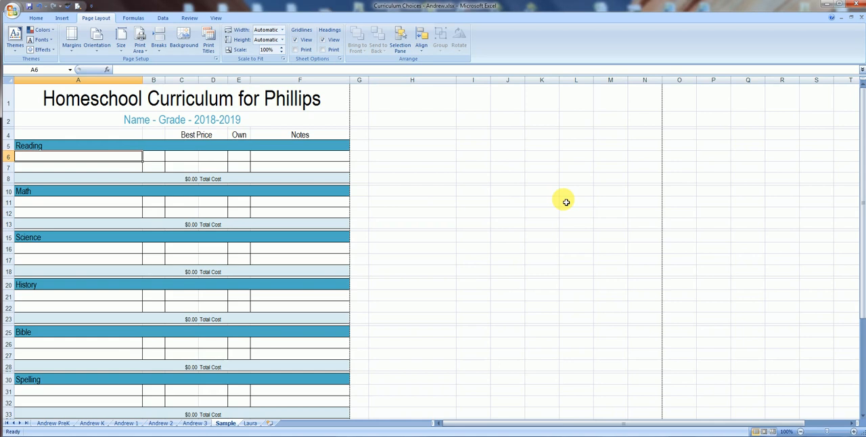
pyautogui.write('Reading')
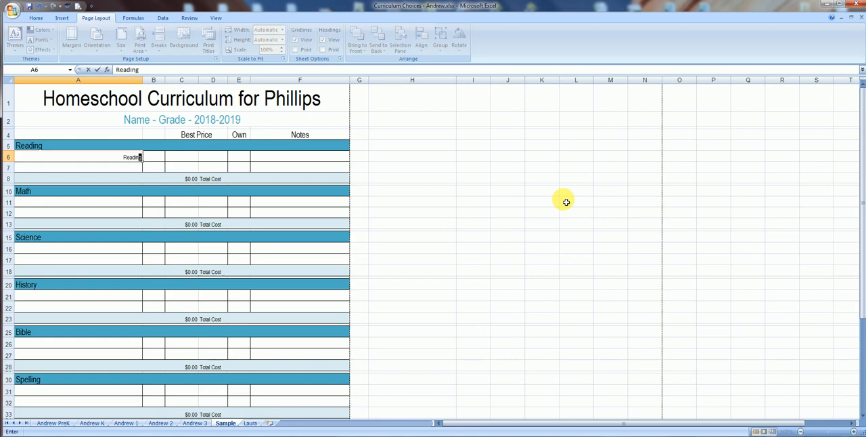
pyautogui.write(' Comprehension')
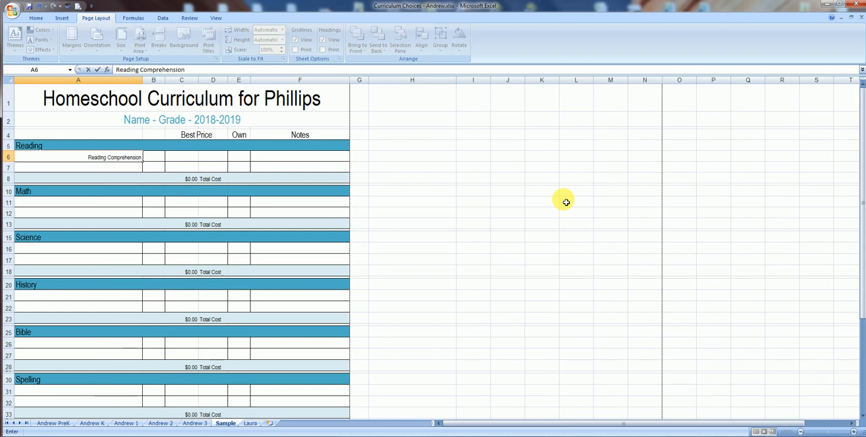
pyautogui.write(' Workbook')
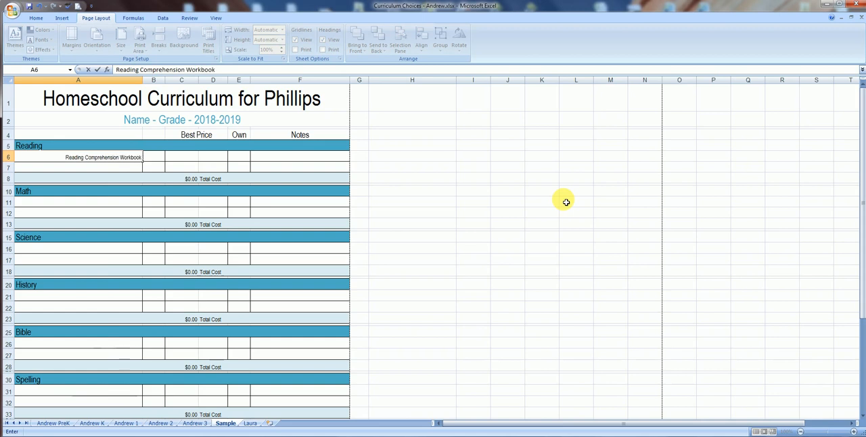
pyautogui.press('Tab')
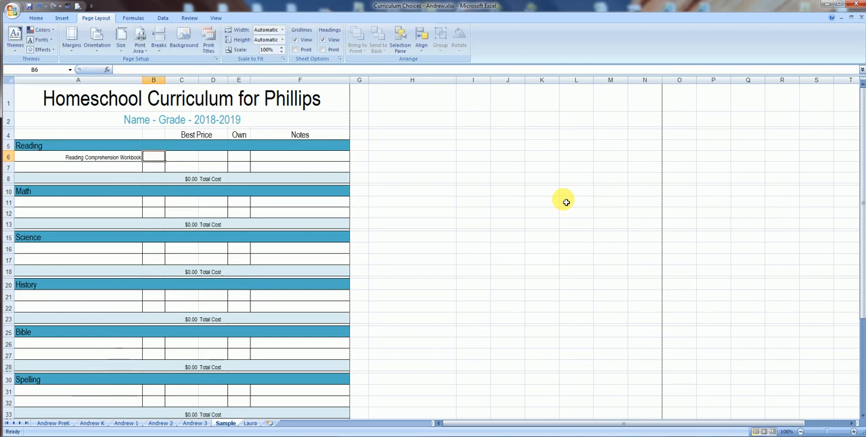
pyautogui.write('1')
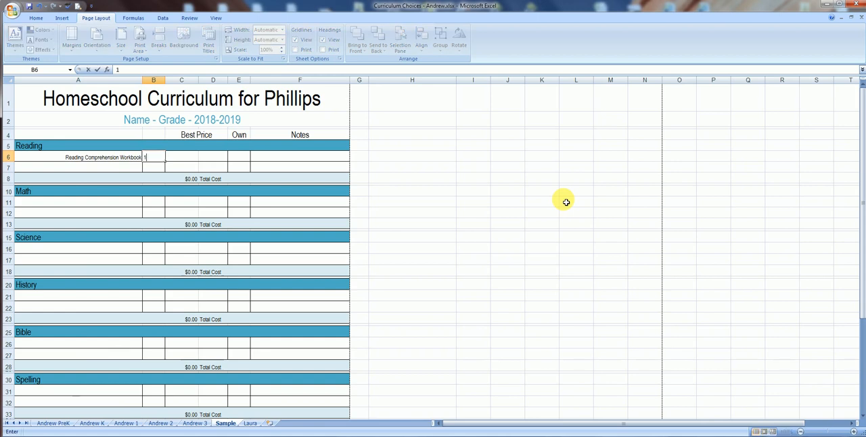
pyautogui.write('0')
pyautogui.press('Tab')
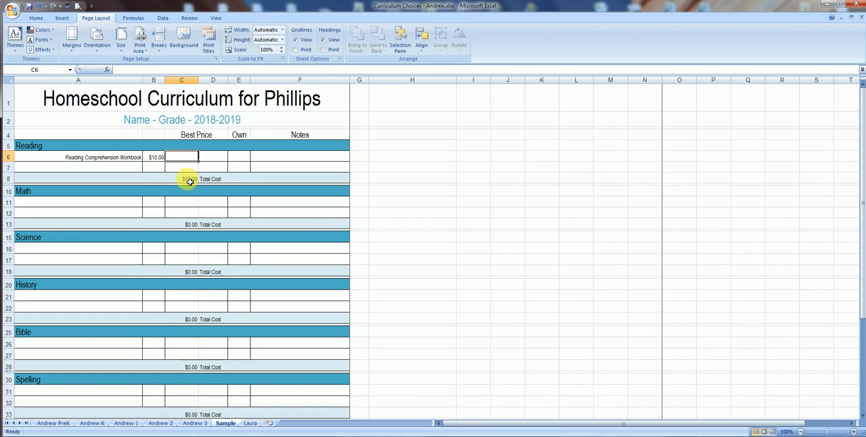
# Format cell I6 as Currency and enter 6 in it.
pyautogui.click(479, 158)
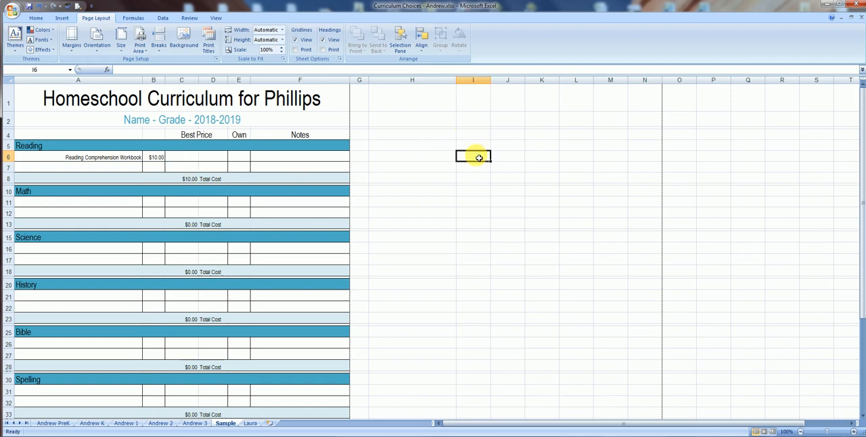
pyautogui.rightClick(479, 157)
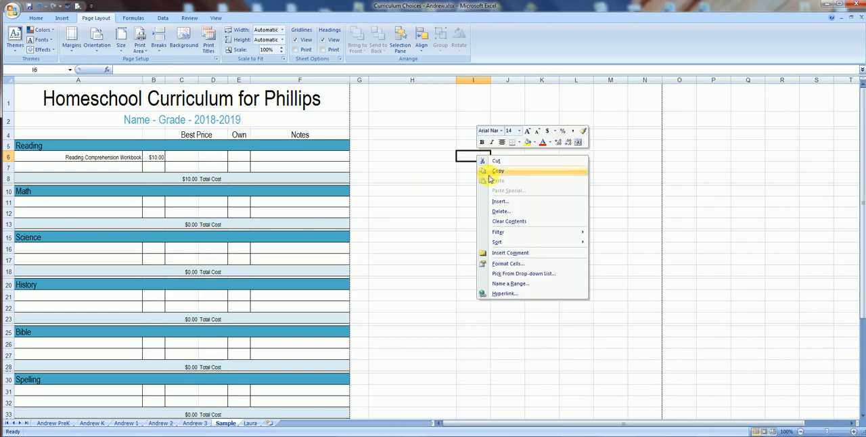
pyautogui.click(517, 265)
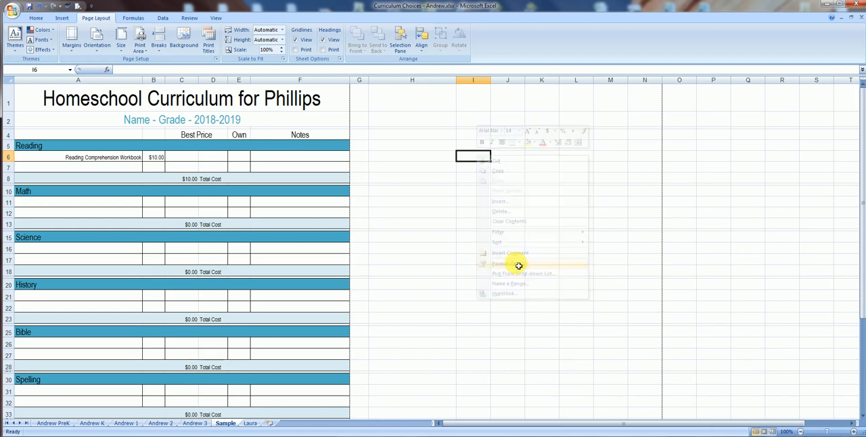
pyautogui.click(415, 205)
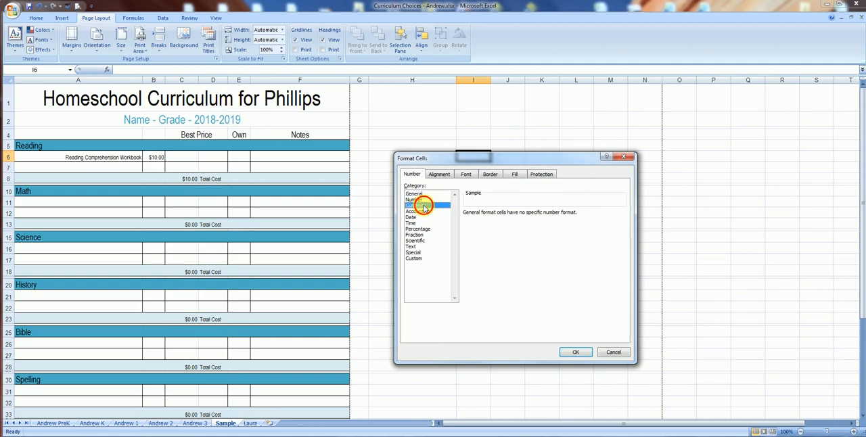
pyautogui.click(575, 353)
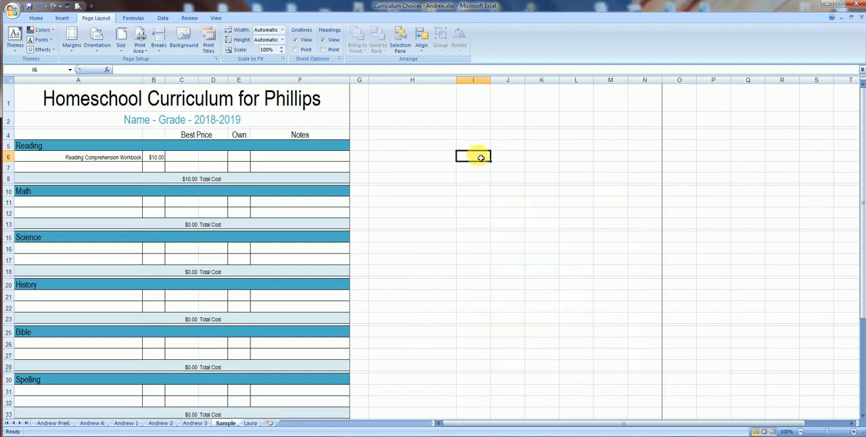
pyautogui.write('6')
pyautogui.press('Return')
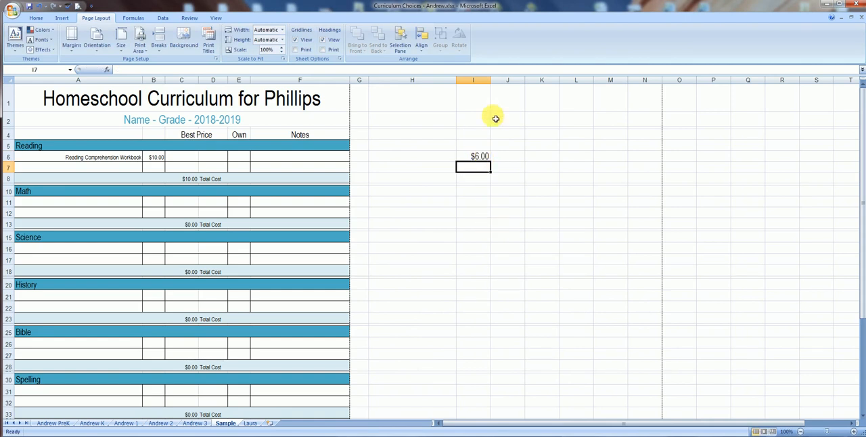
# Format the whole of column J as Currency.
pyautogui.click(519, 81)
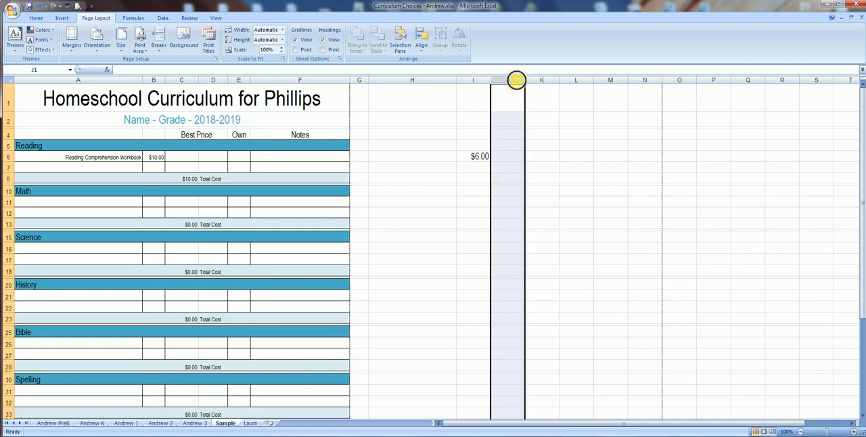
pyautogui.rightClick(518, 82)
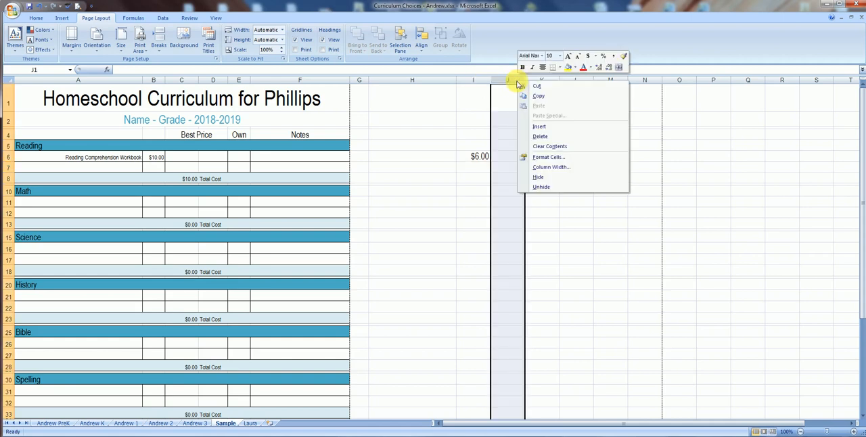
pyautogui.click(549, 158)
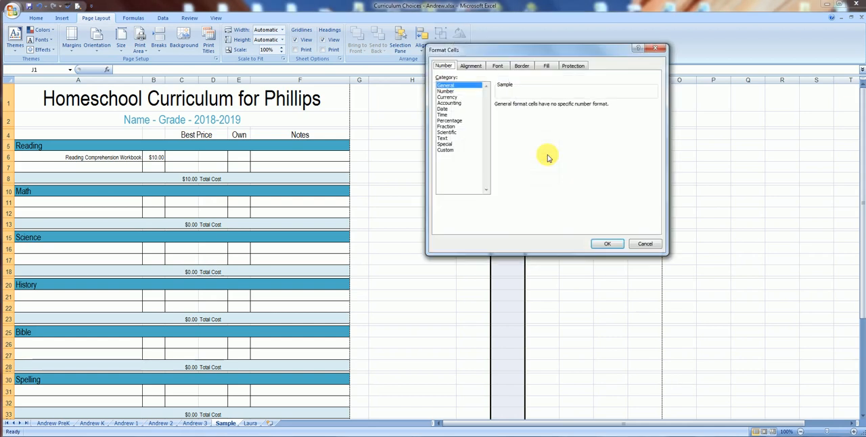
pyautogui.click(447, 97)
pyautogui.click(596, 242)
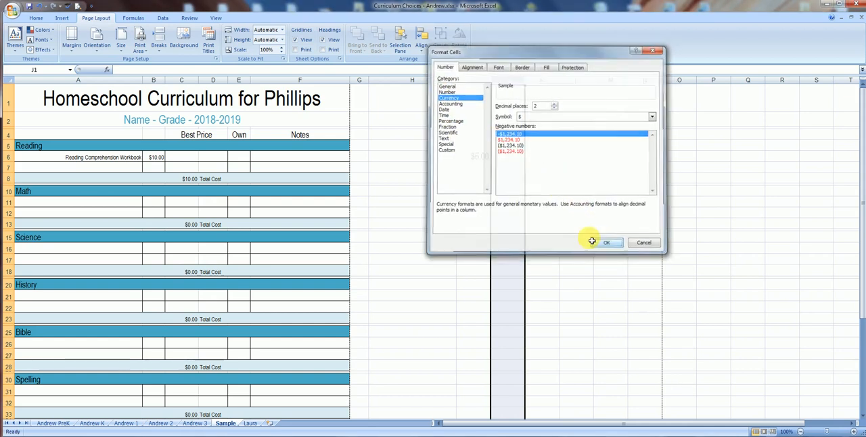
# Enter the trial amounts 2, 15, 17 and 103 in J11, J12, J13 and J15.
pyautogui.click(509, 201)
pyautogui.write('2')
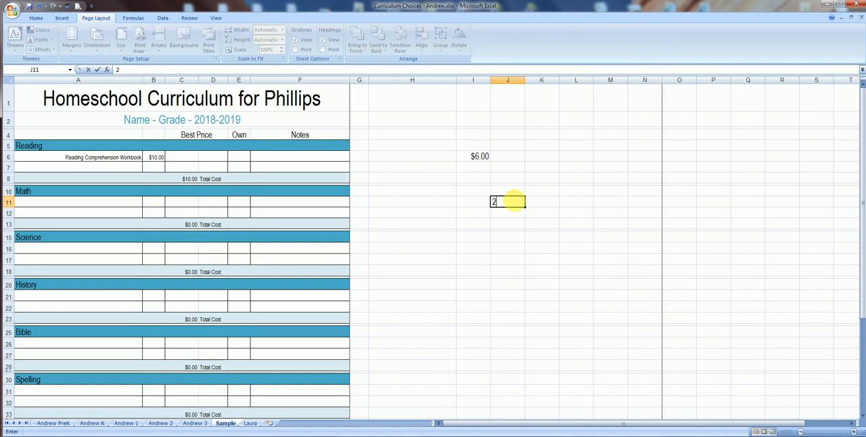
pyautogui.press('Return')
pyautogui.write('15')
pyautogui.press('Return')
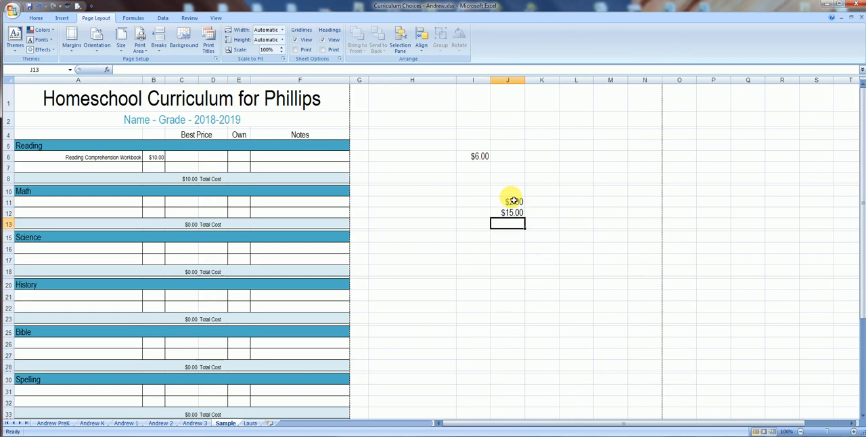
pyautogui.write('17')
pyautogui.press('Return')
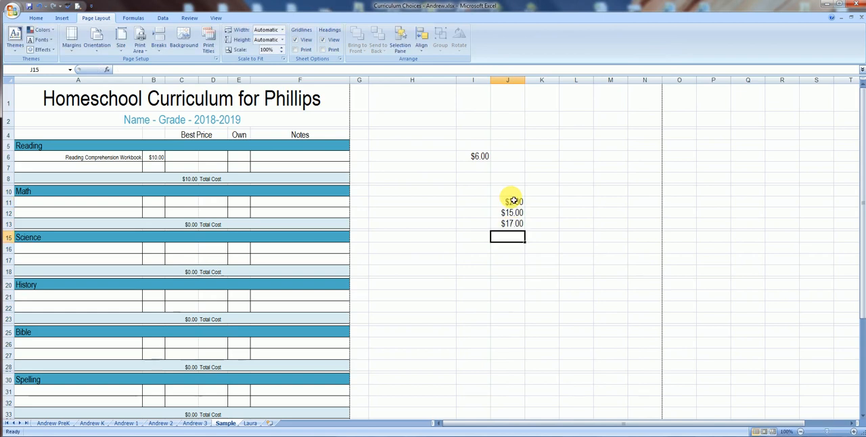
pyautogui.write('103')
pyautogui.press('Return')
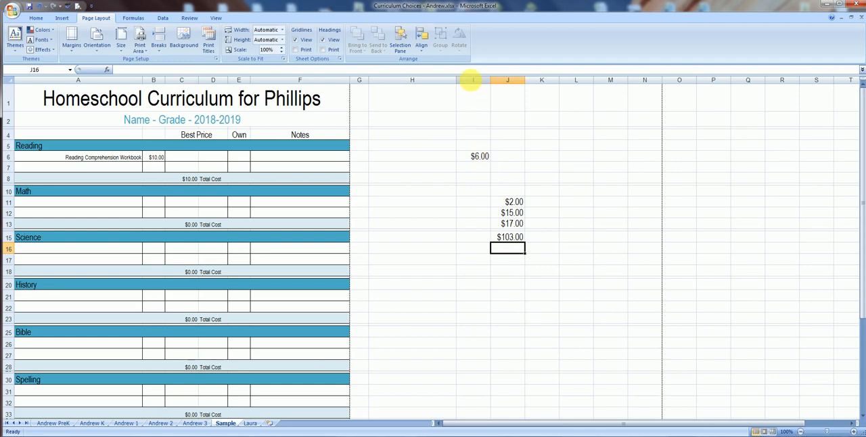
# Delete columns I and J with the trial amounts, and delete the two columns in their place as well.
pyautogui.moveTo(473, 80); pyautogui.dragTo(518, 87)
pyautogui.rightClick(513, 82)
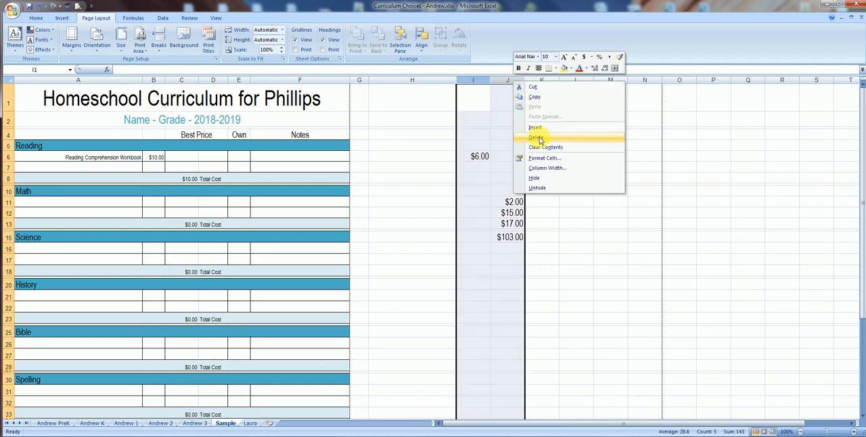
pyautogui.click(536, 138)
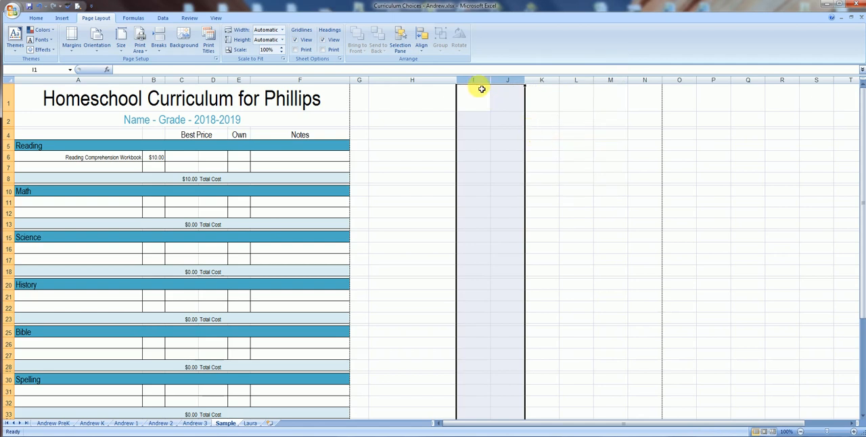
pyautogui.moveTo(473, 79); pyautogui.dragTo(506, 86)
pyautogui.rightClick(506, 86)
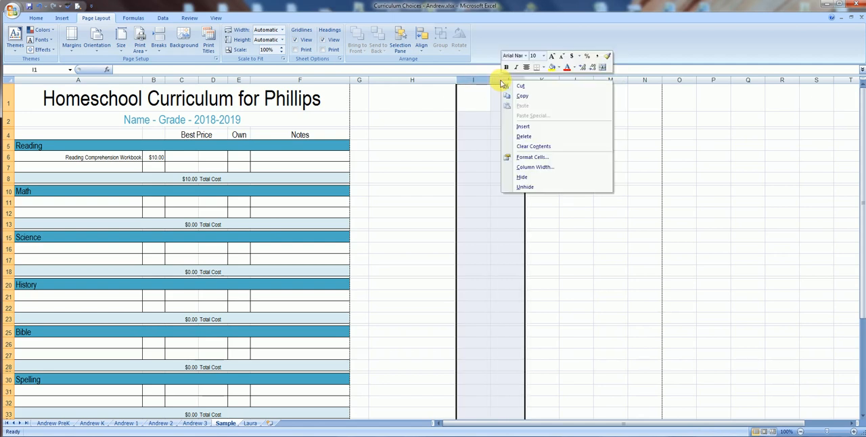
pyautogui.click(523, 136)
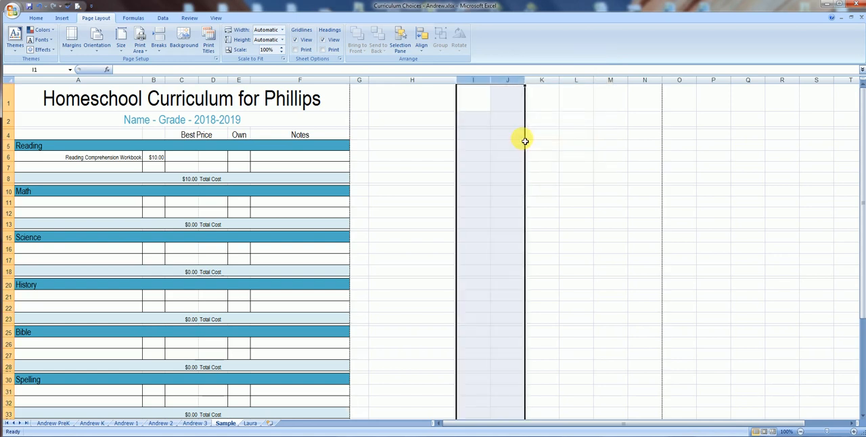
pyautogui.click(600, 203)
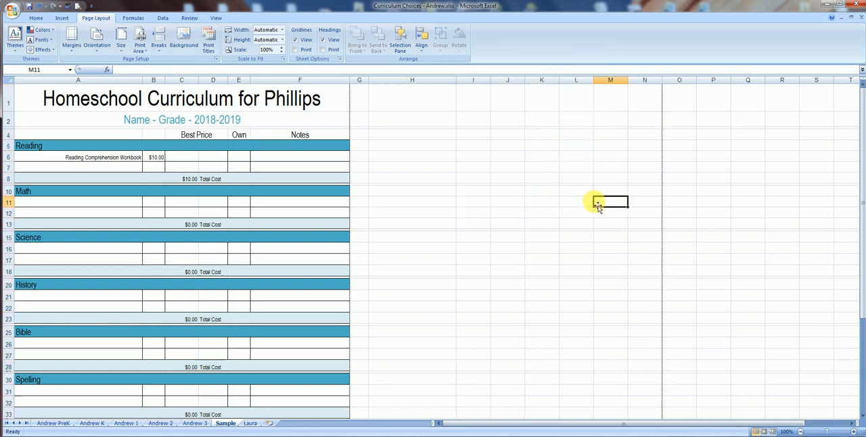
pyautogui.click(112, 159)
pyautogui.click(112, 168)
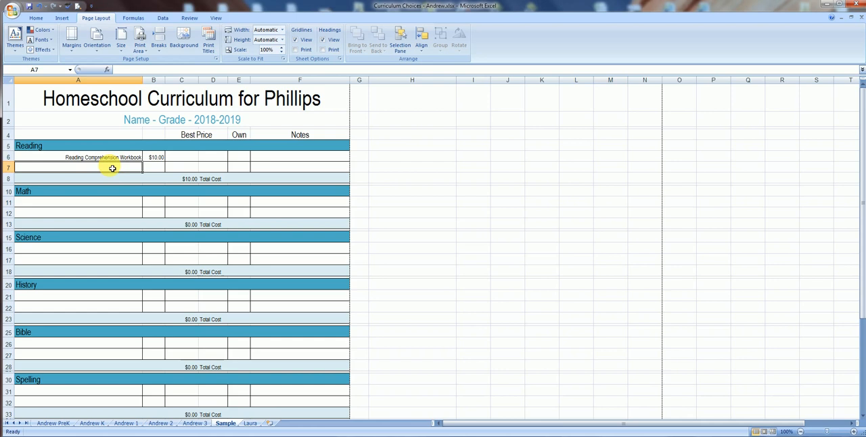
pyautogui.click(111, 206)
pyautogui.click(112, 214)
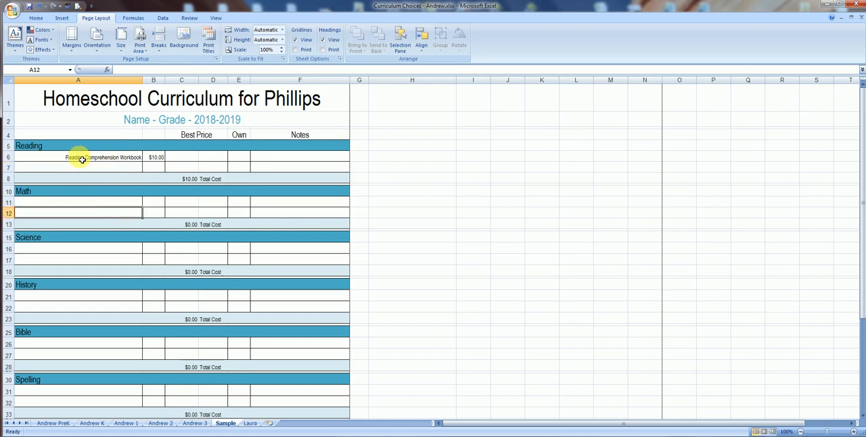
pyautogui.moveTo(81, 159); pyautogui.dragTo(281, 171)
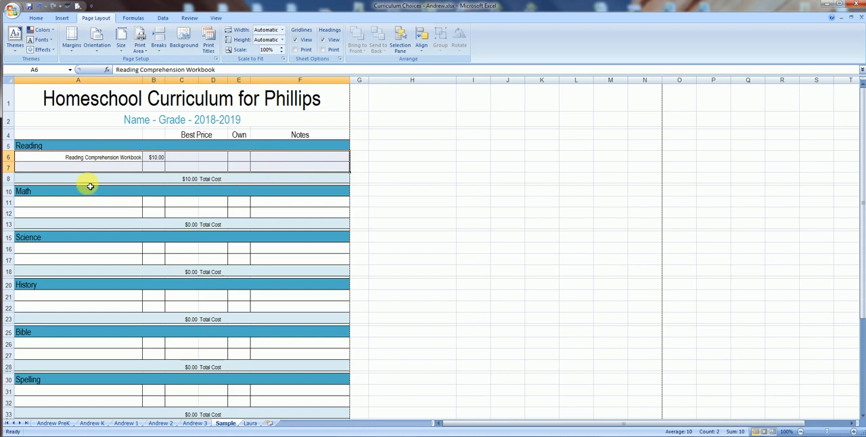
pyautogui.click(298, 179)
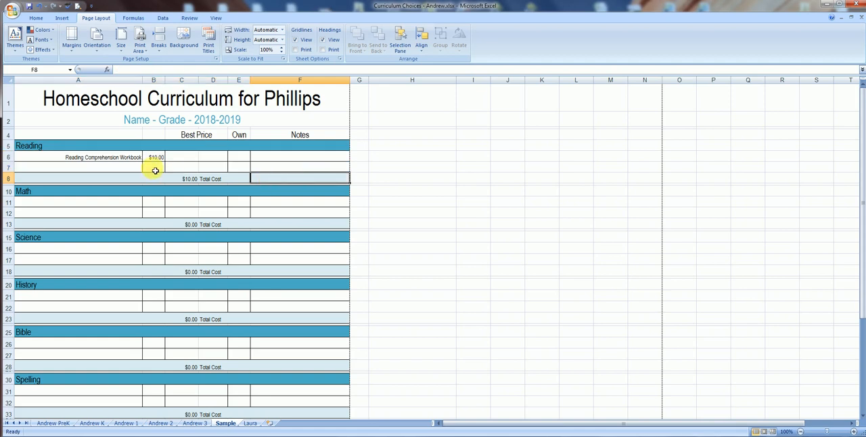
# Add the item Chapter Book Set in row 7 of the Reading section with a price of 40.
pyautogui.click(108, 169)
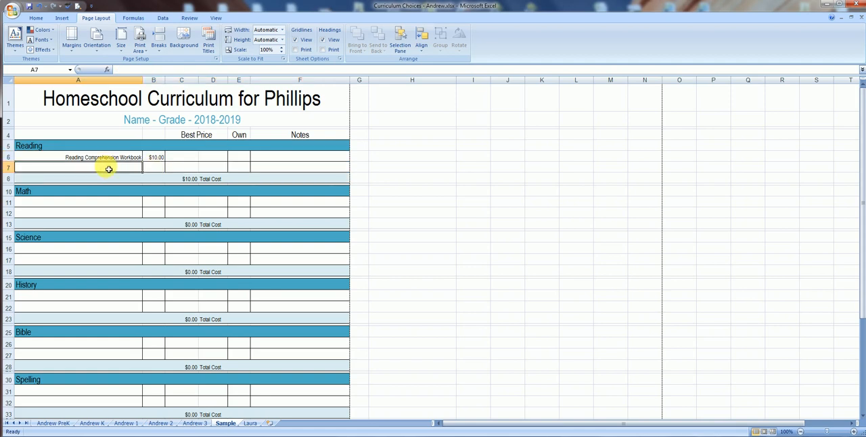
pyautogui.write('C')
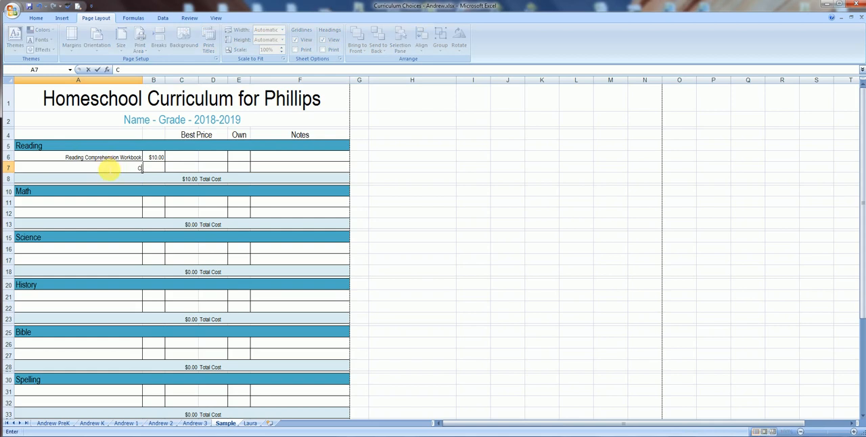
pyautogui.write('hapter Book Set')
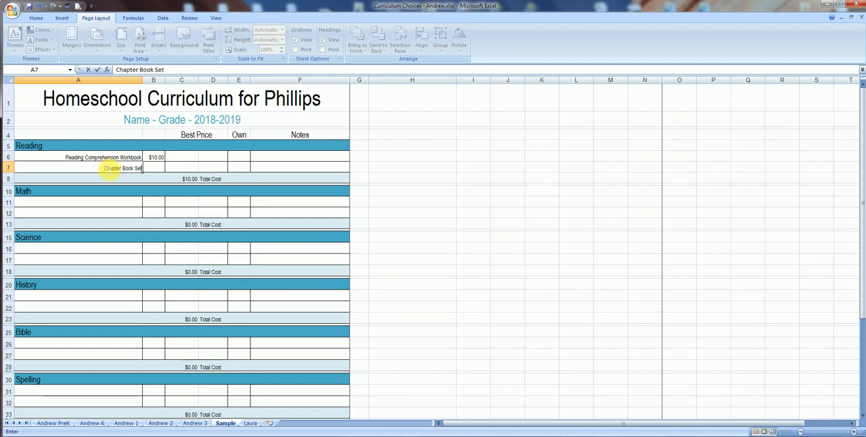
pyautogui.click(155, 167)
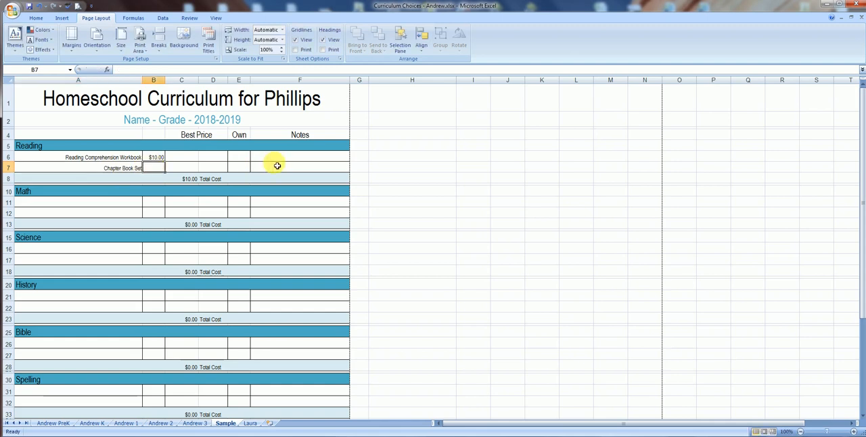
pyautogui.write('40')
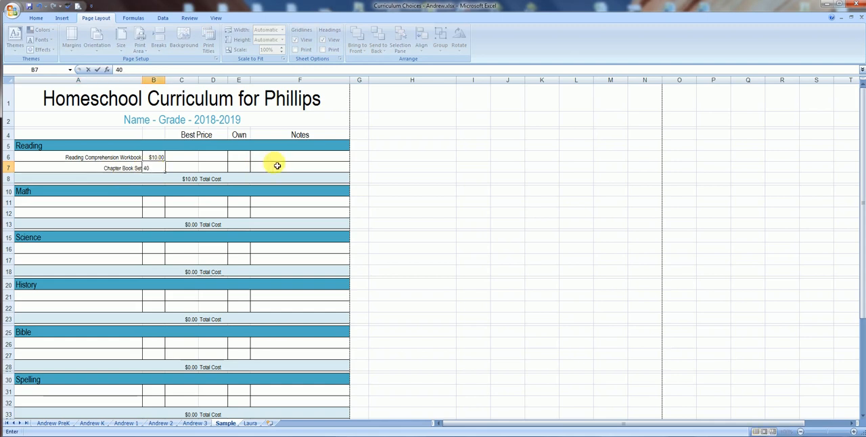
pyautogui.press('Tab')
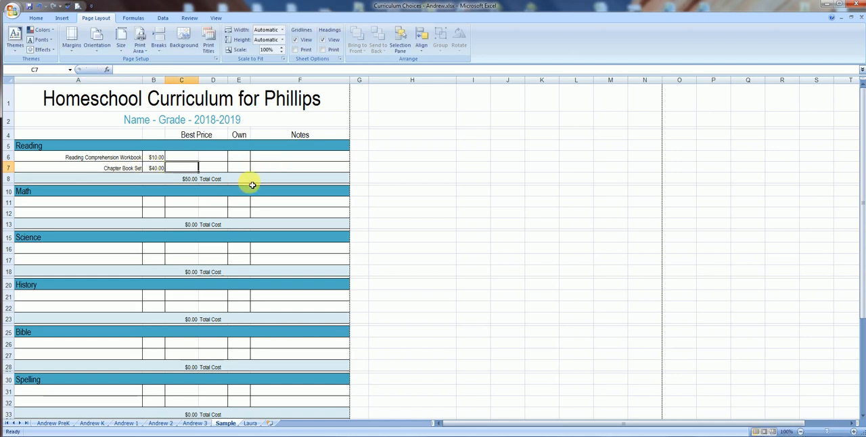
# Check the formulas behind the Reading section's total cost in C8 and the overall total in C42.
pyautogui.click(183, 181)
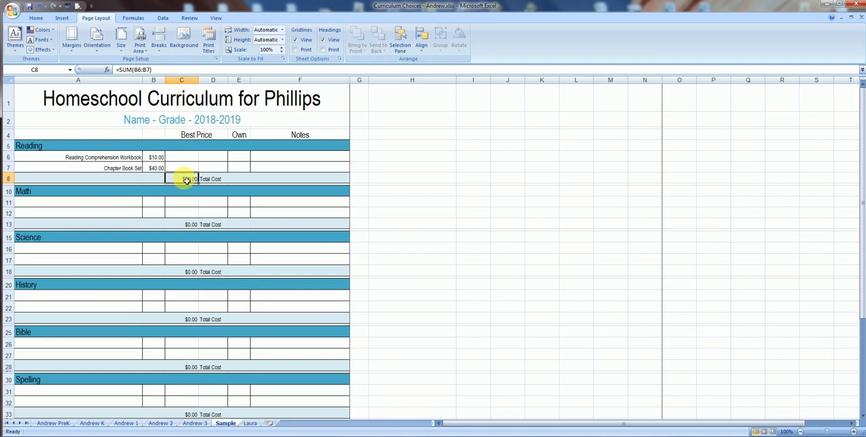
pyautogui.scroll(-3, 175, 284)
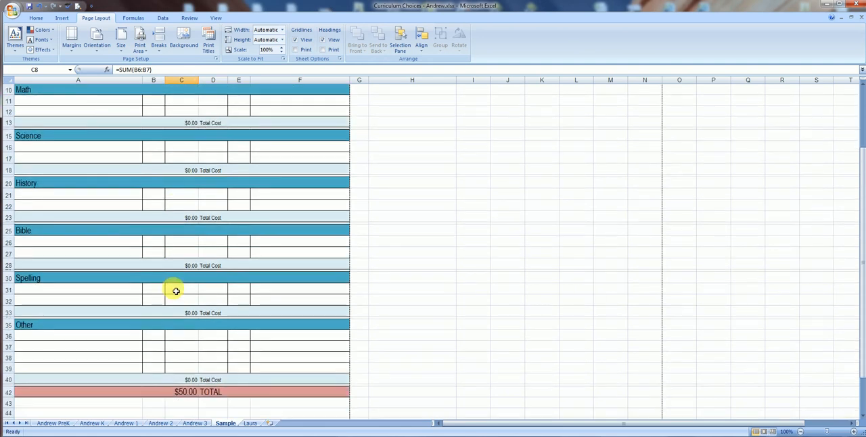
pyautogui.click(180, 393)
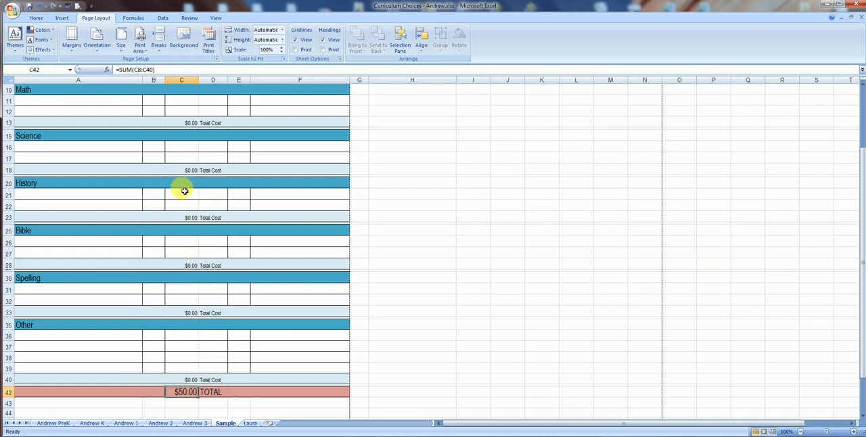
# Enter trial prices of 45 and 60 in B16 and B17 of the Science section.
pyautogui.click(154, 150)
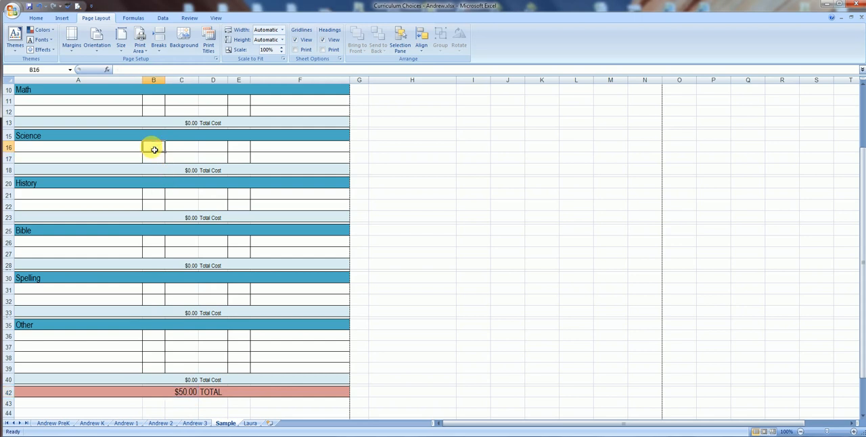
pyautogui.write('4')
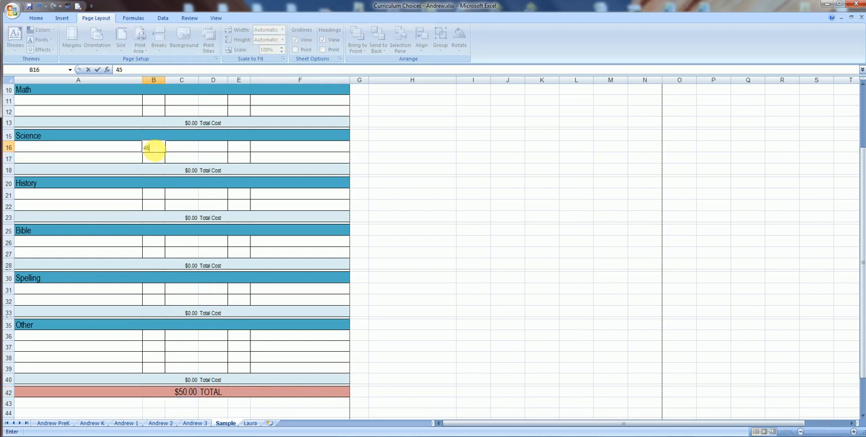
pyautogui.write('5')
pyautogui.press('Return')
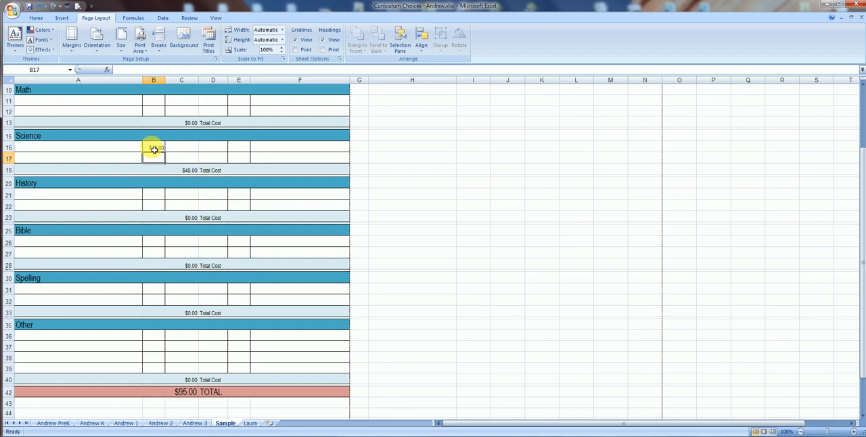
pyautogui.write('60')
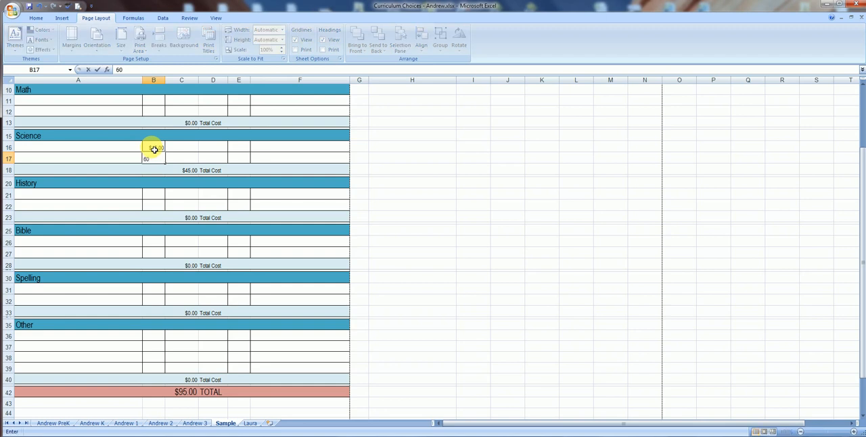
pyautogui.press('Tab')
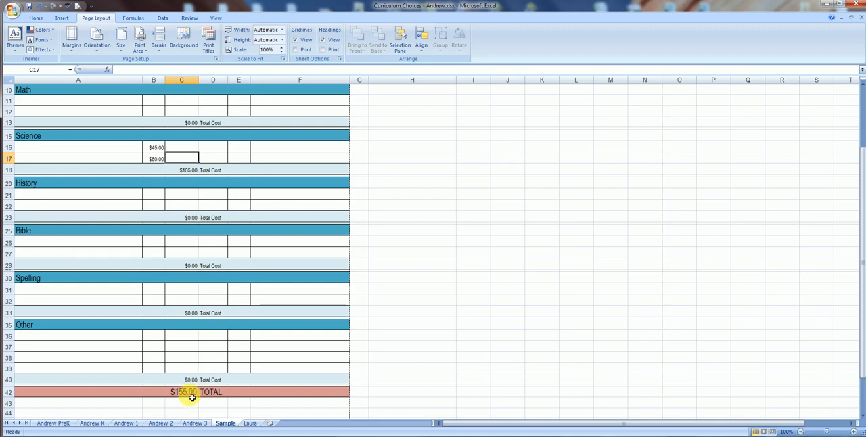
# Clear both trial prices from the Science section.
pyautogui.press('Left')
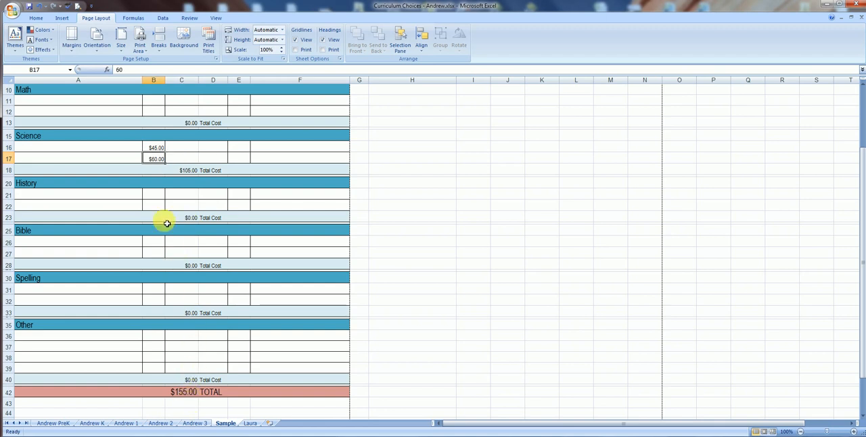
pyautogui.press('Delete')
pyautogui.press('Up')
pyautogui.press('Delete')
pyautogui.press('Up')
pyautogui.scroll(3, 166, 223)
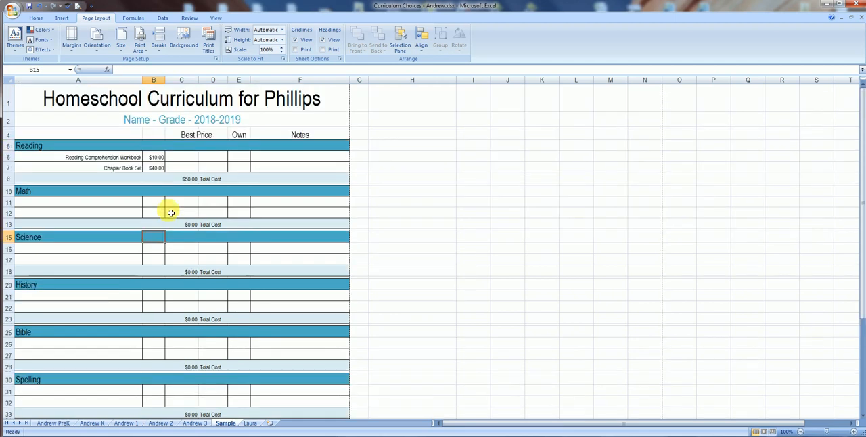
# Insert a new row above the Reading section's Total Cost row.
pyautogui.click(158, 169)
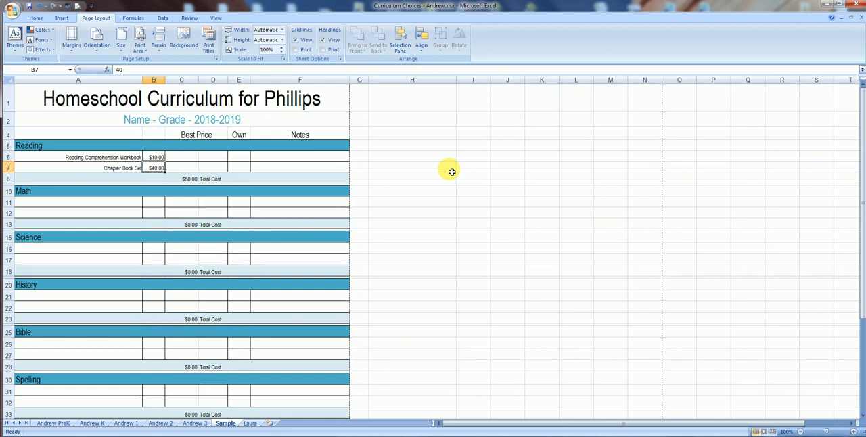
pyautogui.click(8, 178)
pyautogui.rightClick(8, 179)
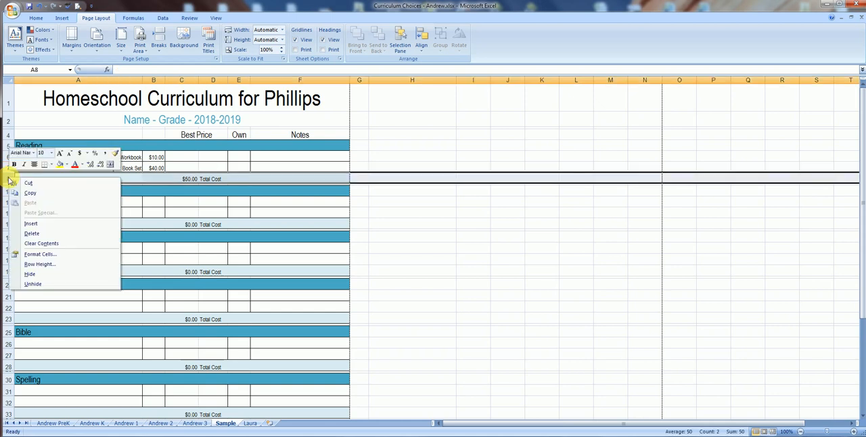
pyautogui.click(31, 224)
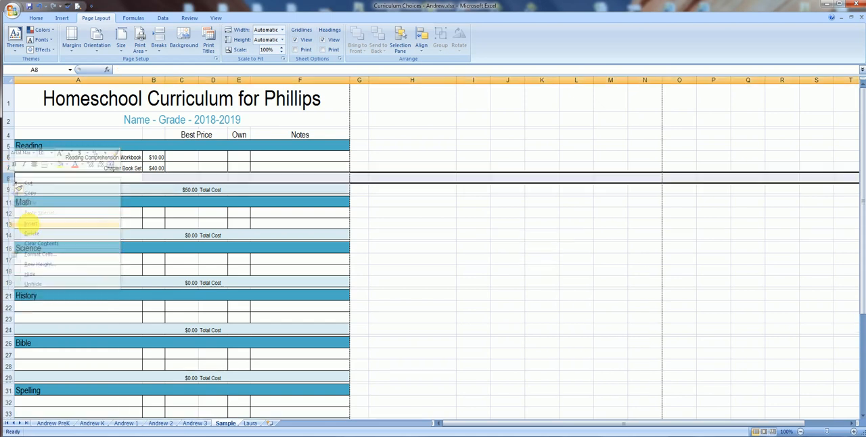
pyautogui.click(451, 225)
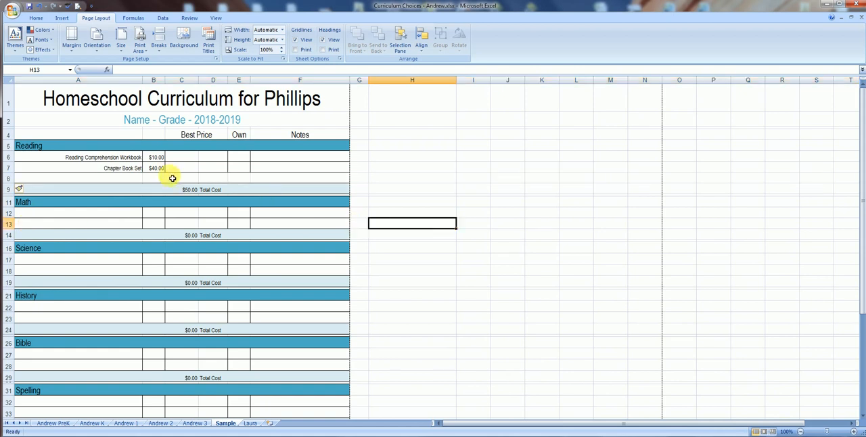
# Add the item Writers Workshop DVD in row 8 of the Reading section with a price of 50.
pyautogui.click(136, 179)
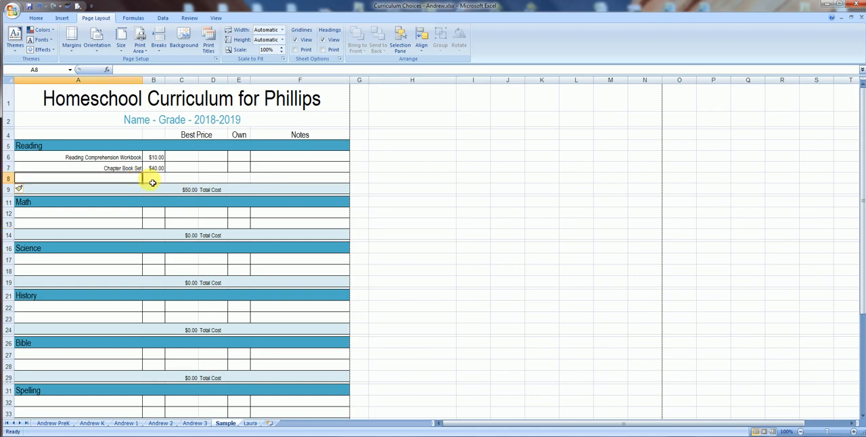
pyautogui.write('Writers')
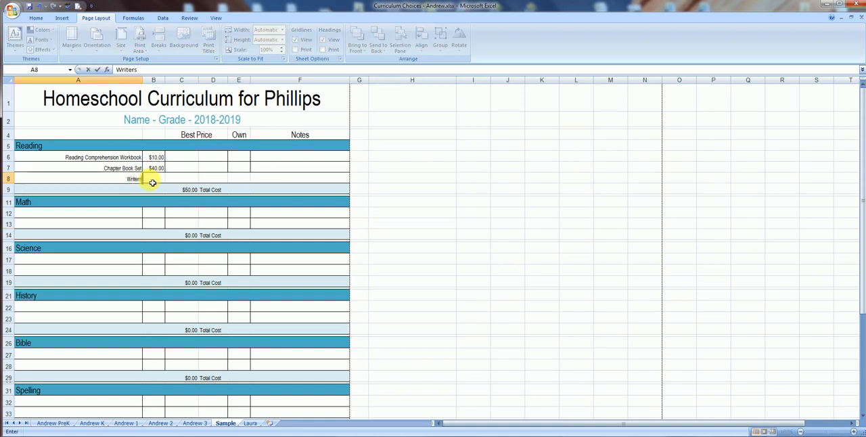
pyautogui.write(' Workshop DVD')
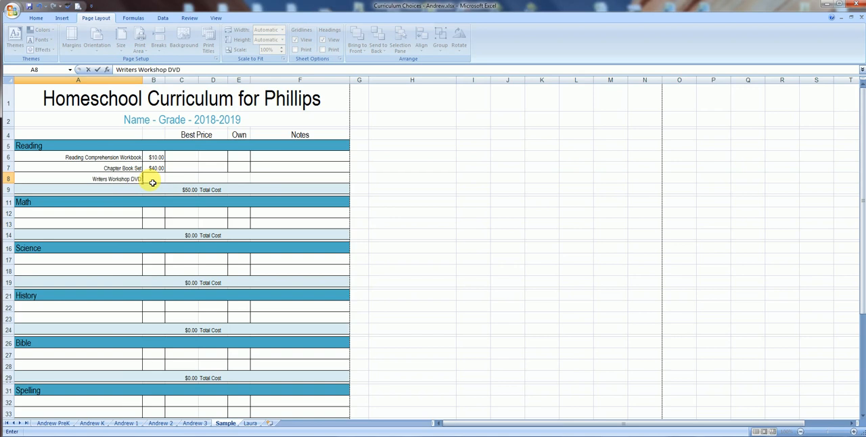
pyautogui.click(153, 183)
pyautogui.write('50')
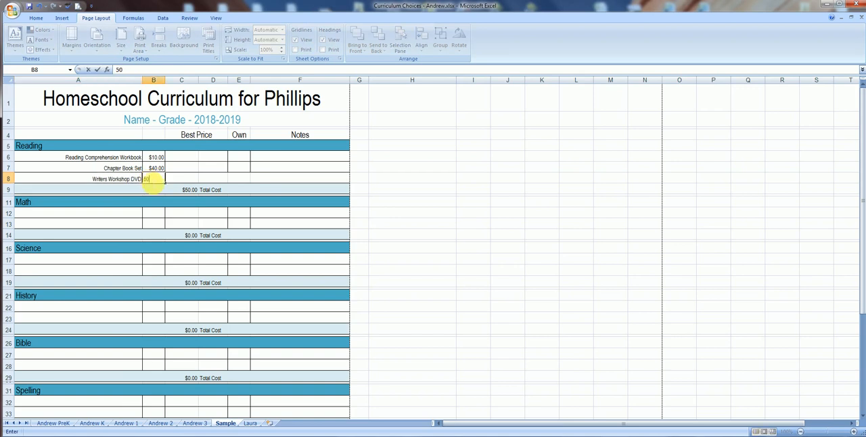
pyautogui.press('Tab')
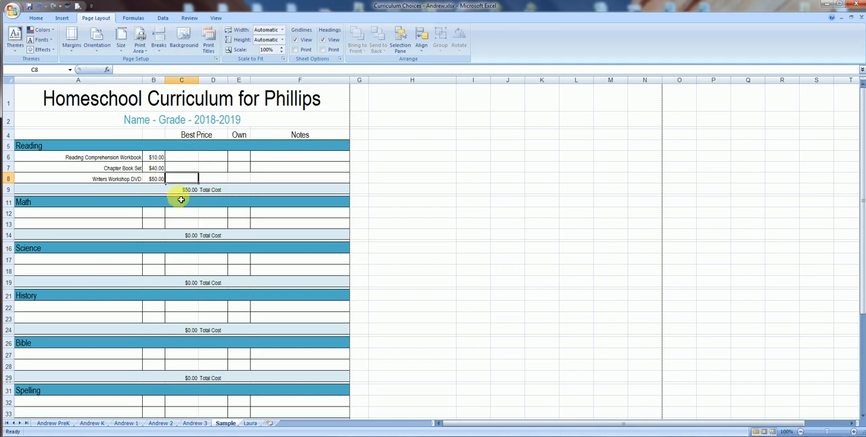
# Extend the Reading total formula in C9 so its sum range also includes B8.
pyautogui.click(187, 190)
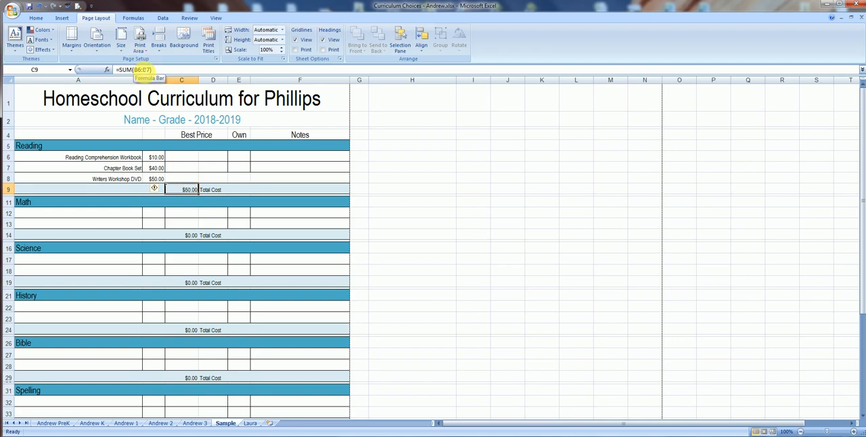
pyautogui.doubleClick(192, 192)
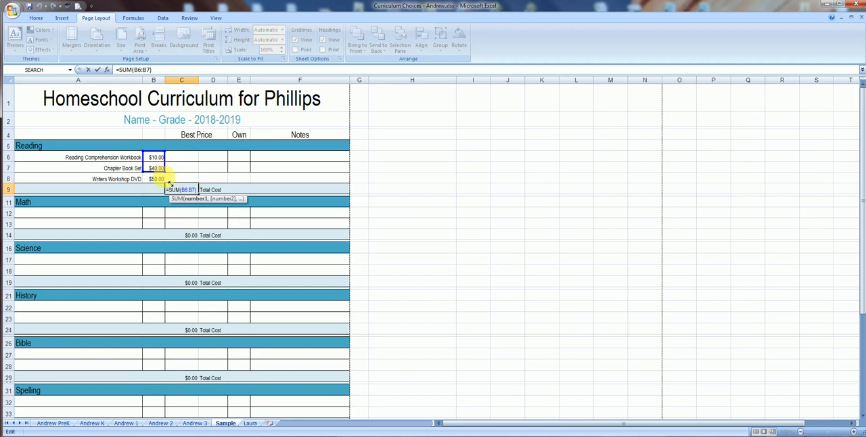
pyautogui.moveTo(169, 183); pyautogui.dragTo(170, 184)
pyautogui.press('Return')
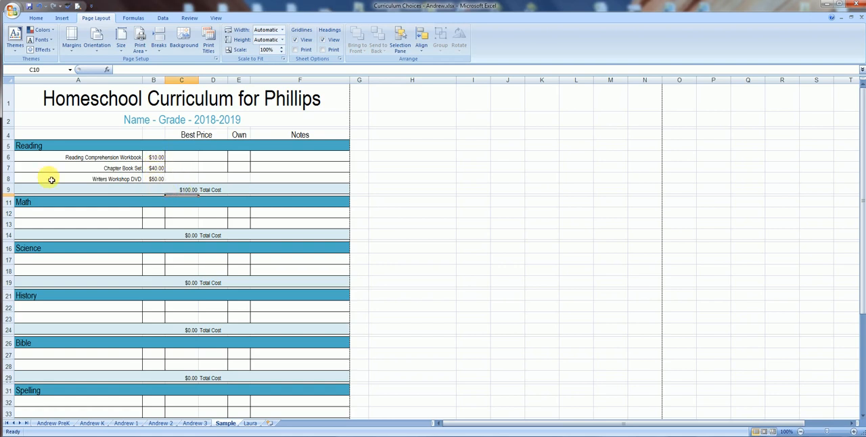
# Delete row 8 with the Writers Workshop DVD item from the Reading section.
pyautogui.click(14, 179)
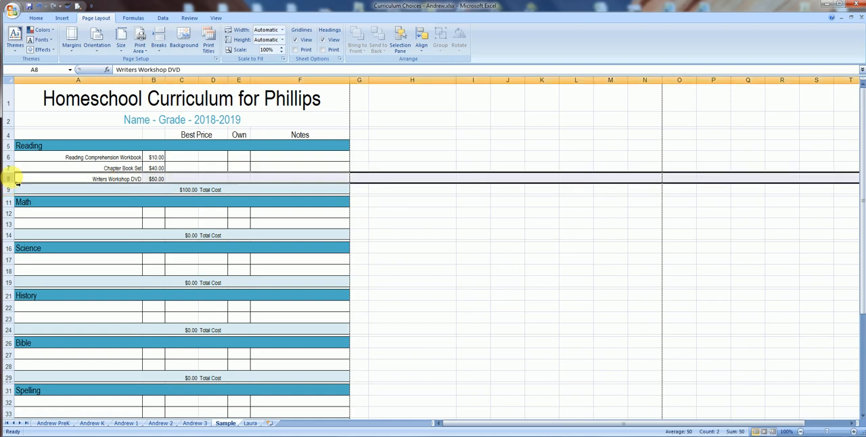
pyautogui.rightClick(17, 183)
pyautogui.click(51, 235)
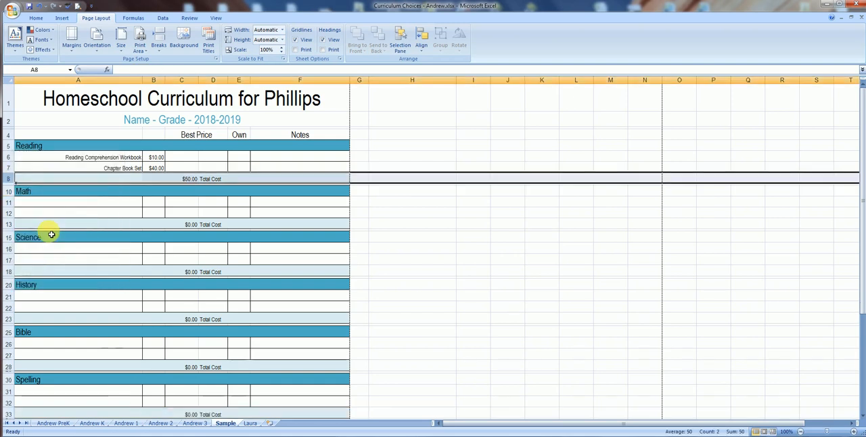
# Examine the sum ranges of the Reading and Math total formulas in C8 and C13.
pyautogui.doubleClick(189, 179)
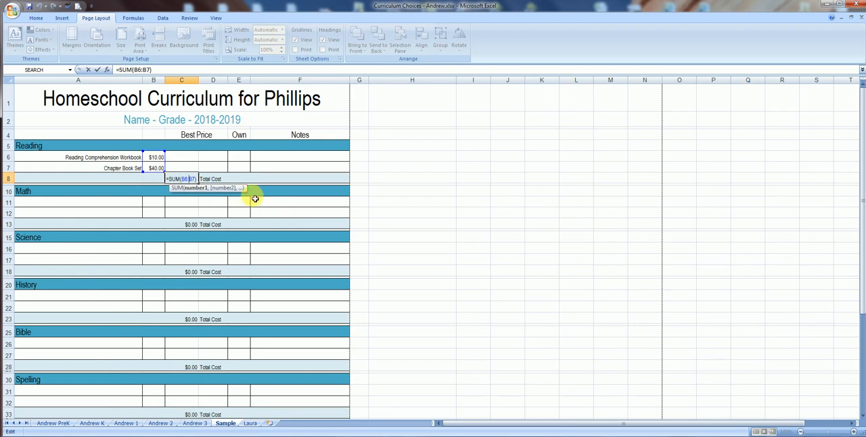
pyautogui.press('Return')
pyautogui.click(189, 182)
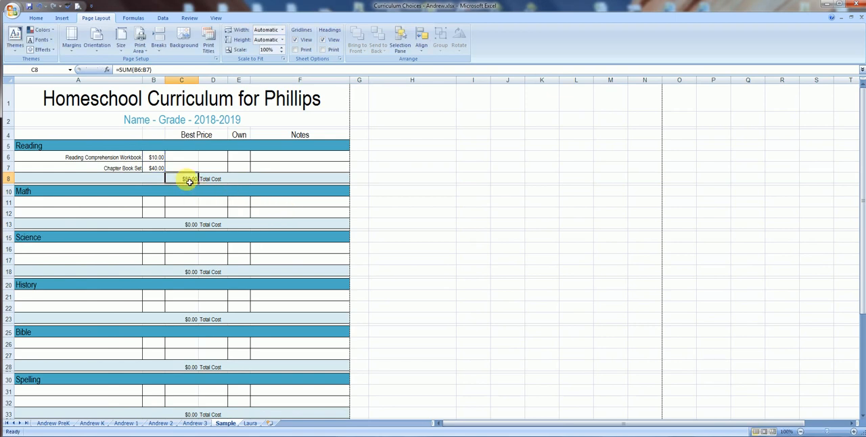
pyautogui.doubleClick(190, 227)
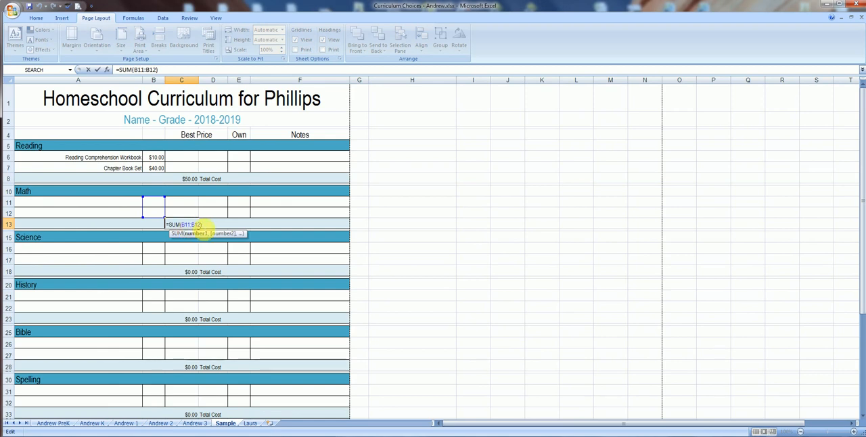
pyautogui.press('Escape')
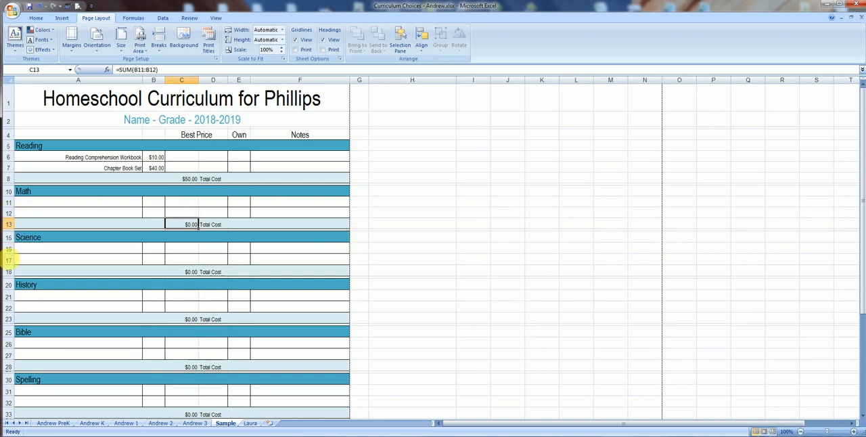
# Insert a new row between the two item rows of the Math section.
pyautogui.rightClick(10, 214)
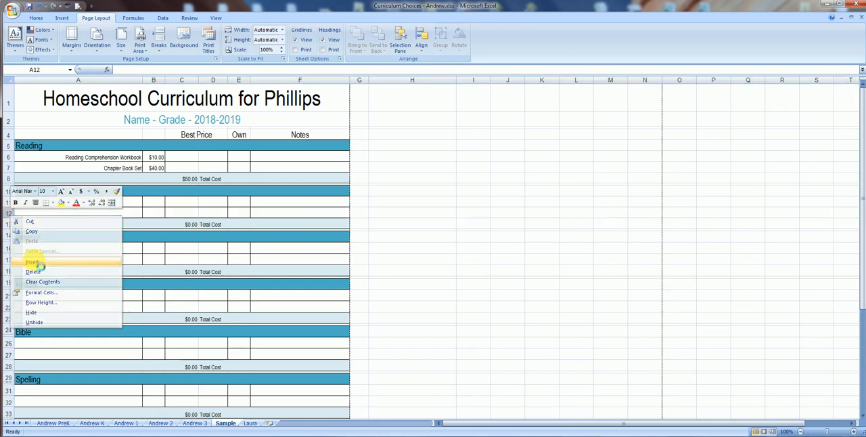
pyautogui.click(39, 266)
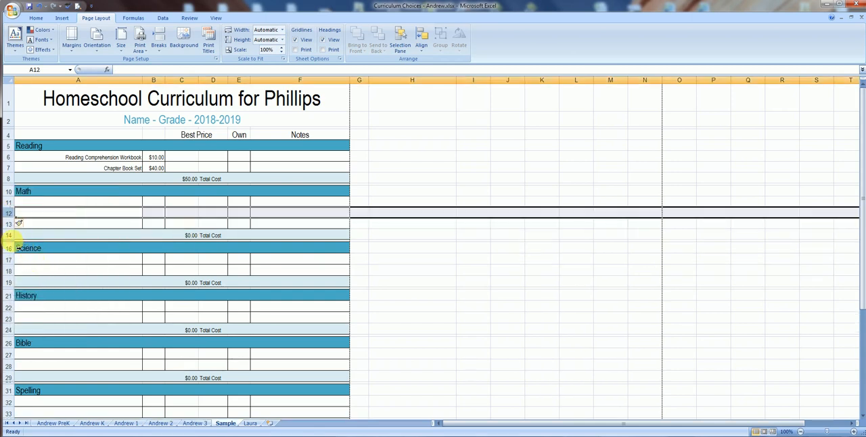
# Try inserting a row directly below the Math section's Total Cost row and undo it.
pyautogui.rightClick(8, 240)
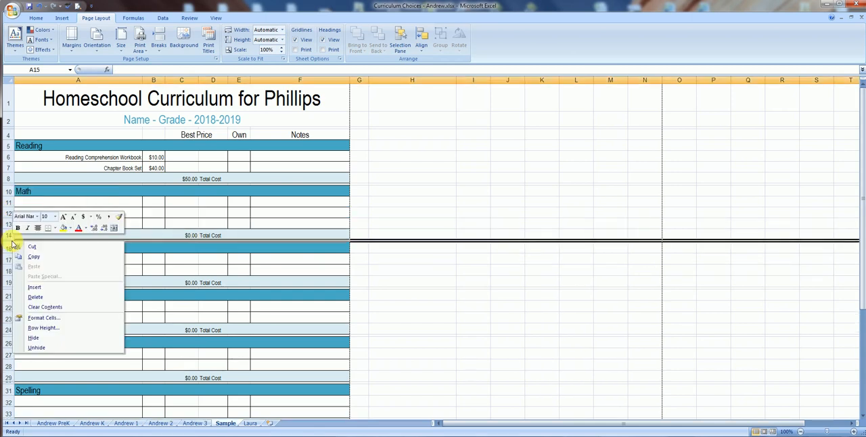
pyautogui.click(48, 290)
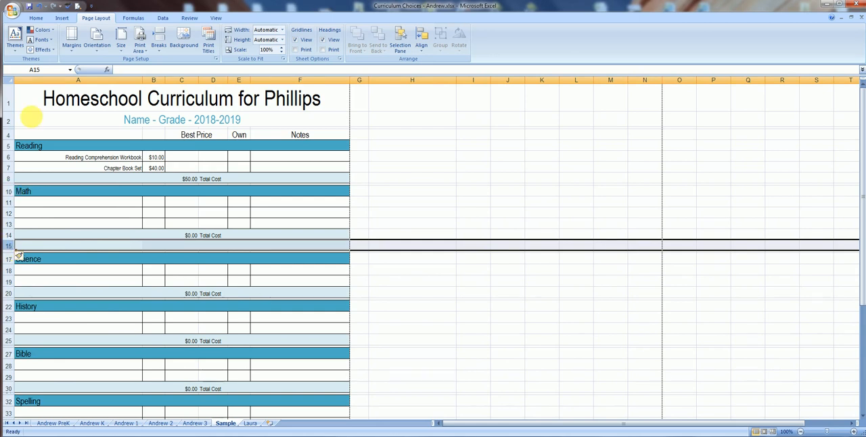
pyautogui.click(38, 7)
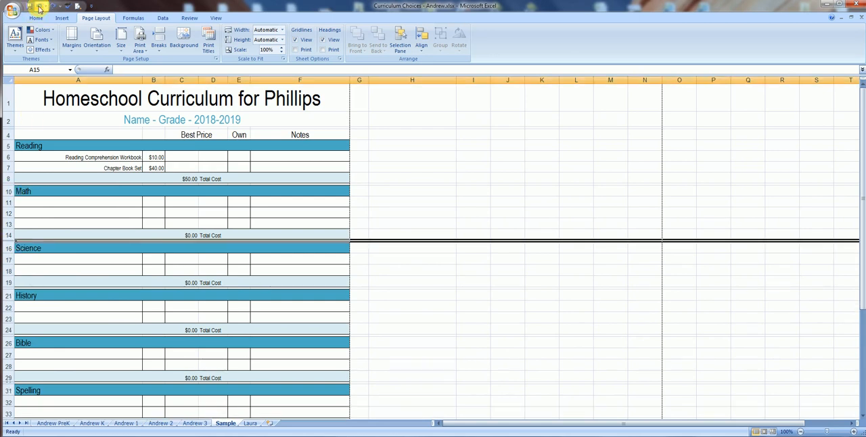
pyautogui.click(506, 273)
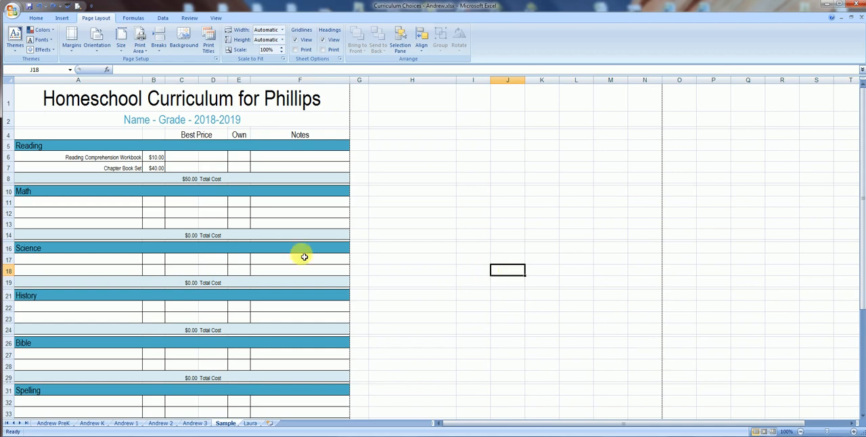
# Insert a row above the Reading section's Total Cost row and copy the Chapter Book Set row A7:F7 into it.
pyautogui.rightClick(7, 178)
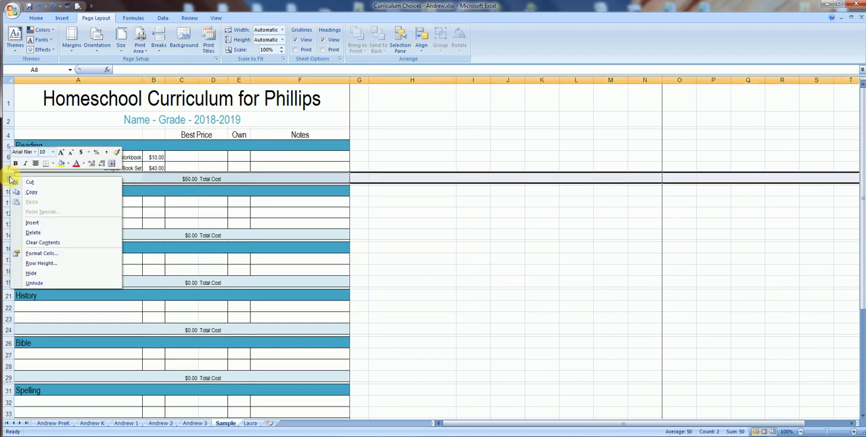
pyautogui.click(32, 223)
pyautogui.click(82, 172)
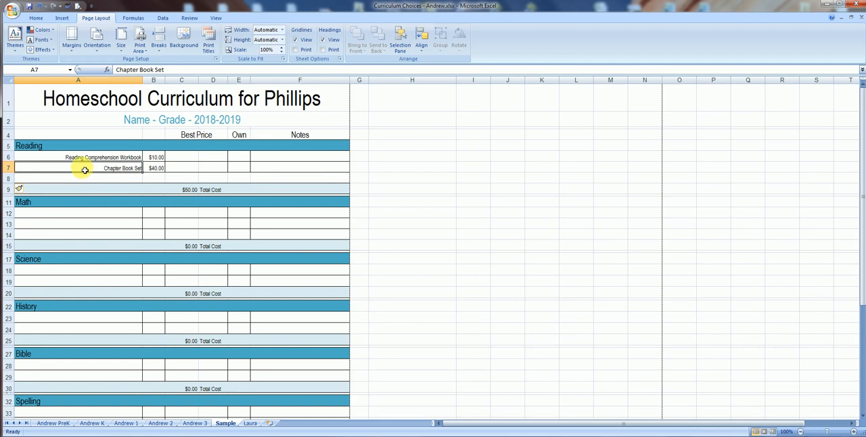
pyautogui.moveTo(84, 170); pyautogui.dragTo(283, 170)
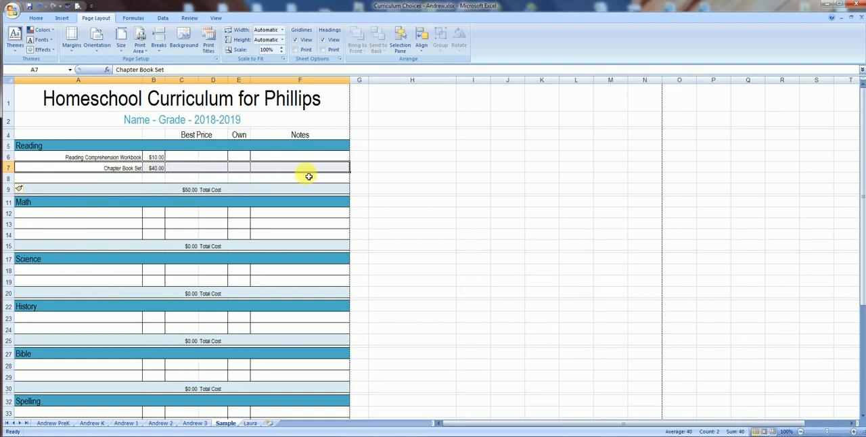
pyautogui.click(402, 178)
pyautogui.click(132, 170)
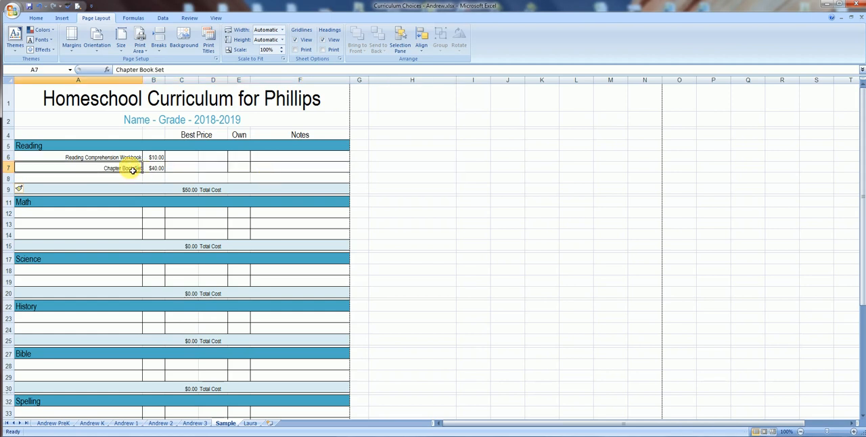
pyautogui.moveTo(132, 170); pyautogui.dragTo(282, 168)
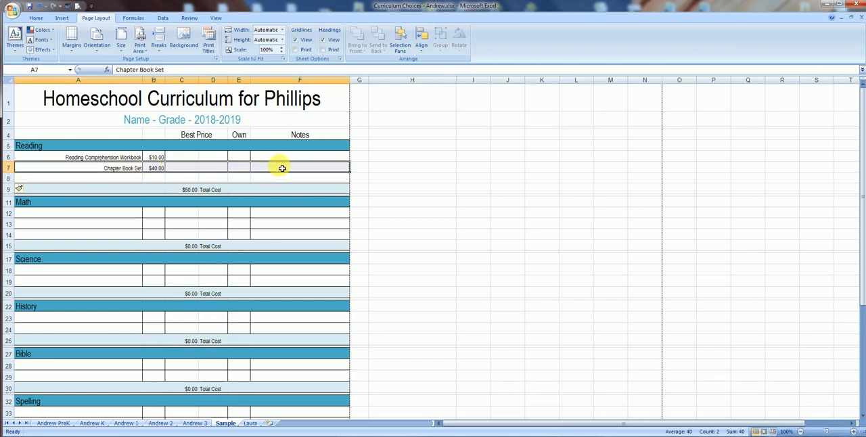
pyautogui.hotkey('ctrl', 'c')
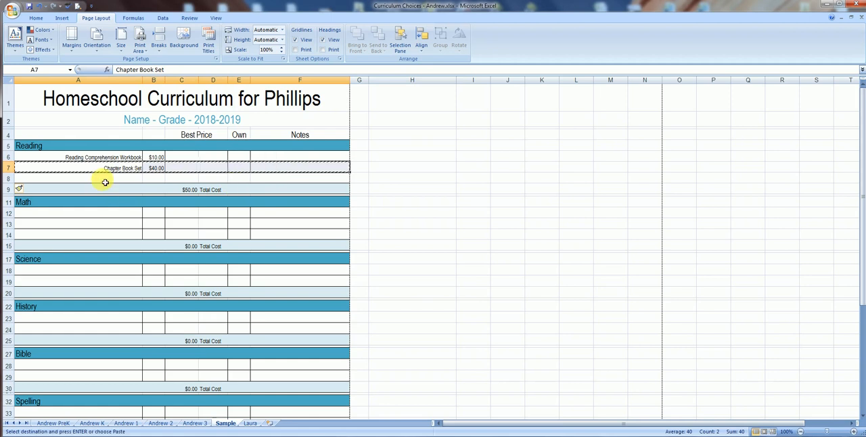
pyautogui.click(106, 180)
pyautogui.hotkey('ctrl', 'v')
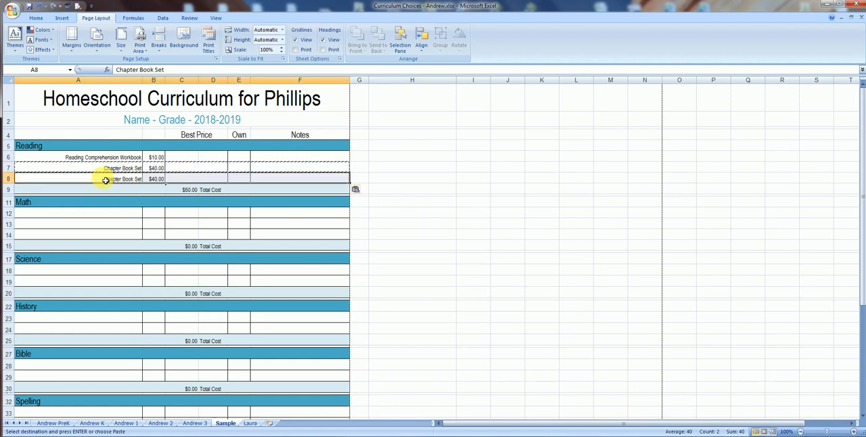
pyautogui.click(401, 192)
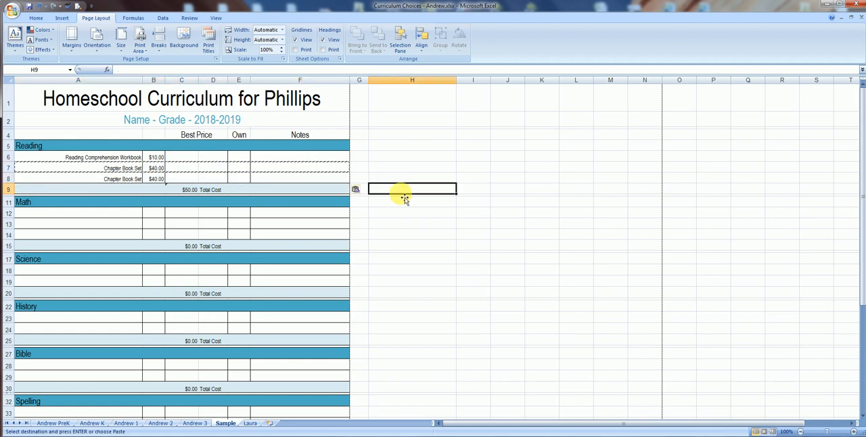
# Extend the Reading total formula in C9 to sum B6:B8.
pyautogui.doubleClick(199, 189)
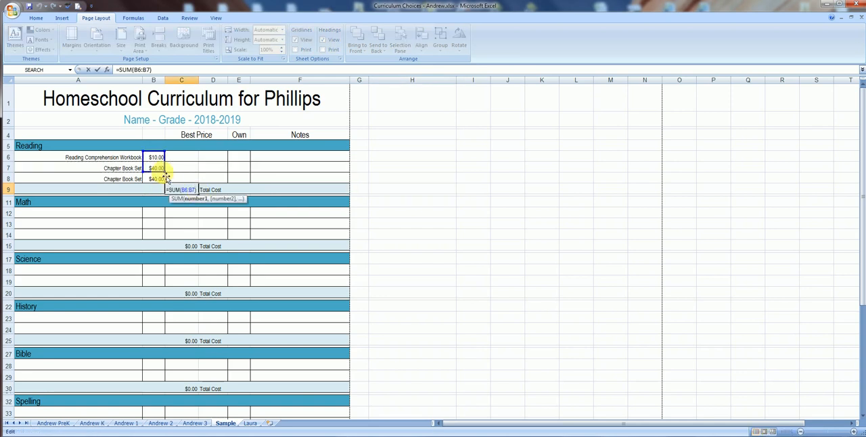
pyautogui.moveTo(165, 174); pyautogui.dragTo(162, 180)
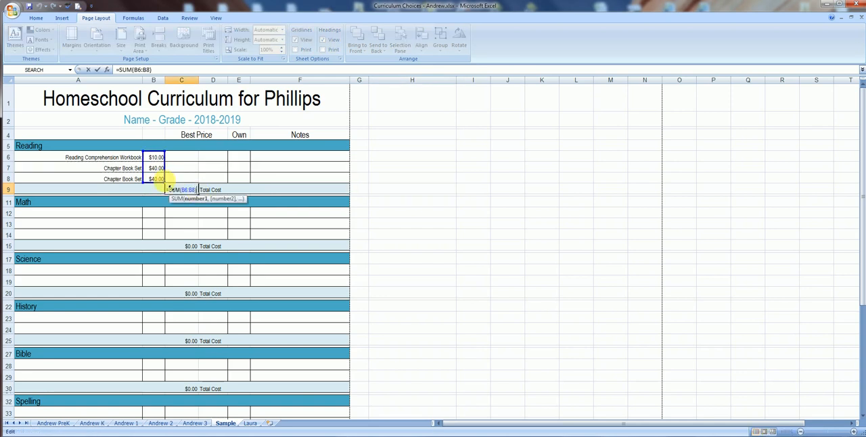
pyautogui.press('Return')
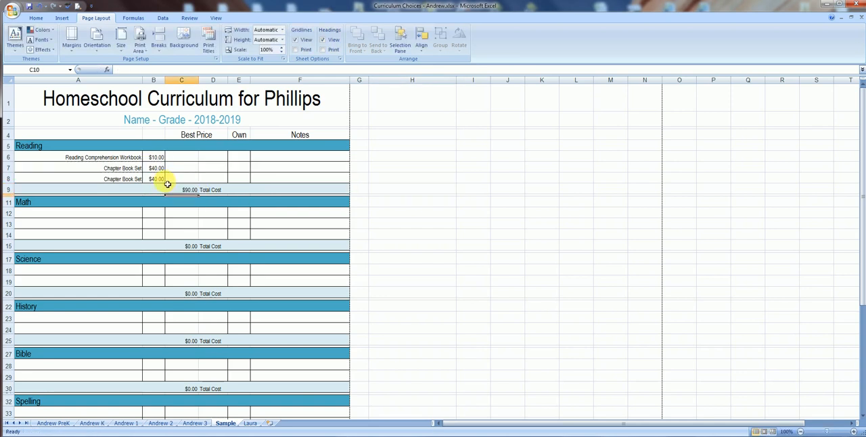
# Replace the copied item name in A8 with Writers Workshop DVD.
pyautogui.click(129, 179)
pyautogui.write('Wri')
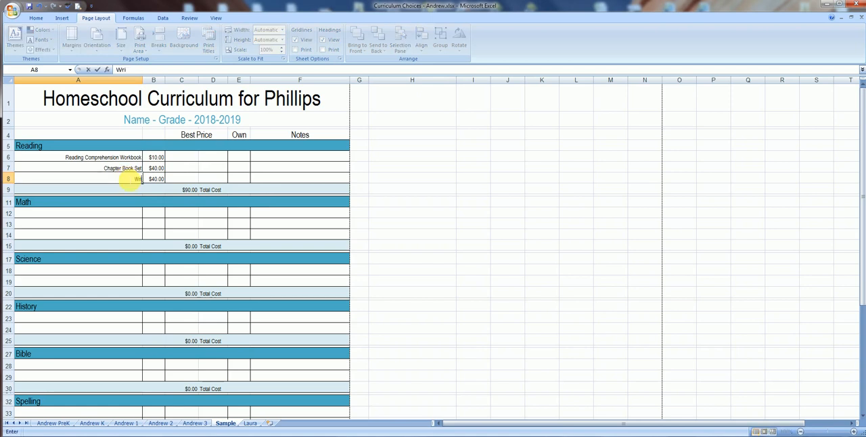
pyautogui.write('ters Workshop D')
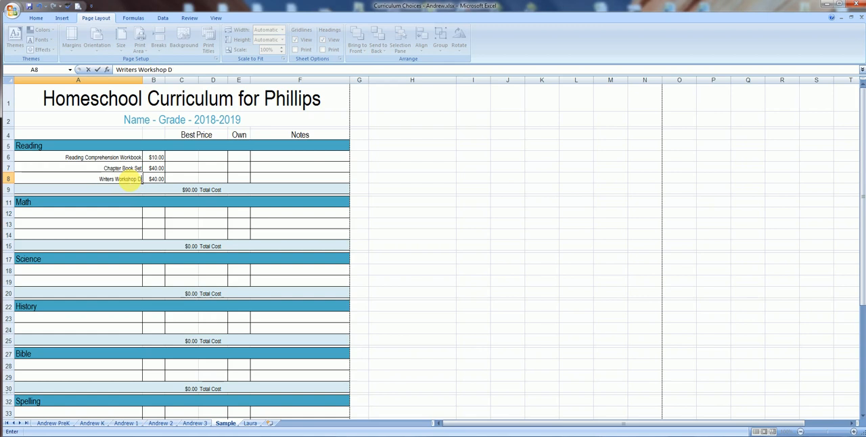
pyautogui.write('VD')
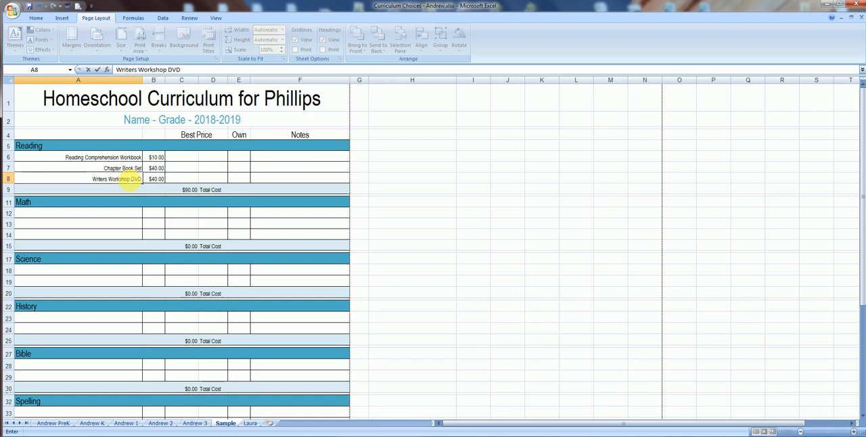
pyautogui.click(313, 178)
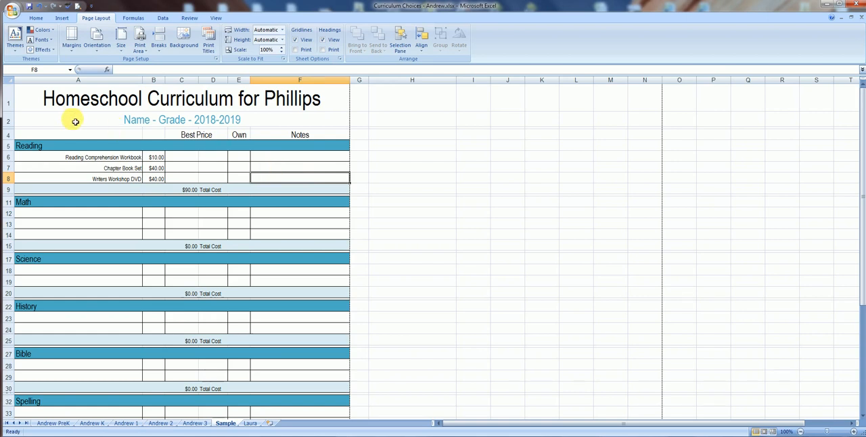
# Fill the Reading section's header row A5:F5 with the olive green theme colour.
pyautogui.moveTo(71, 145); pyautogui.dragTo(270, 142)
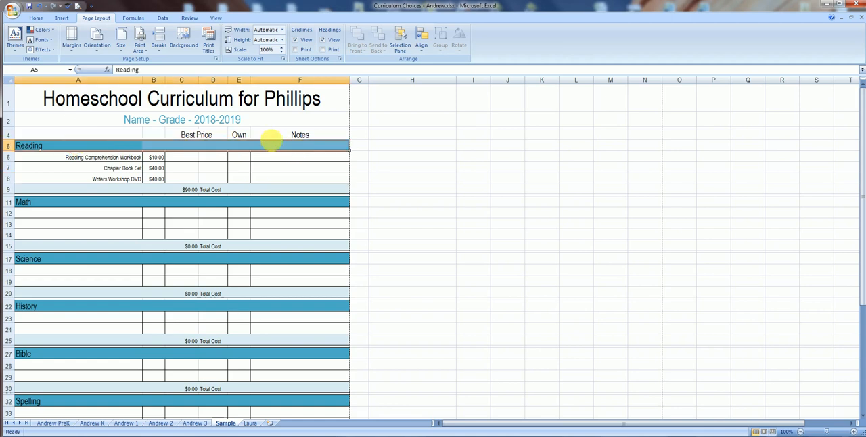
pyautogui.click(35, 19)
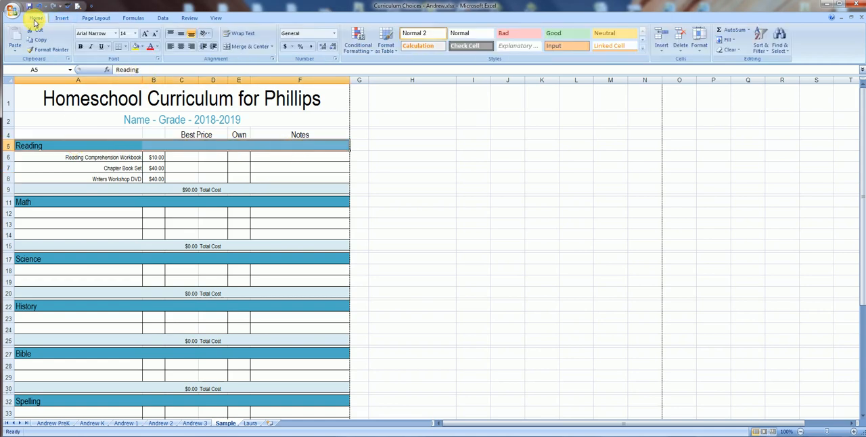
pyautogui.click(142, 47)
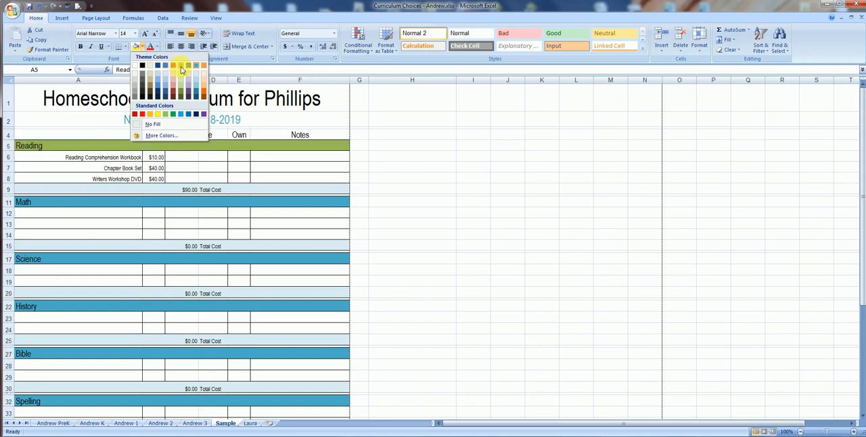
pyautogui.click(182, 66)
# Apply the same olive green fill to the Math section's header row A11:F11.
pyautogui.moveTo(122, 206); pyautogui.dragTo(271, 205)
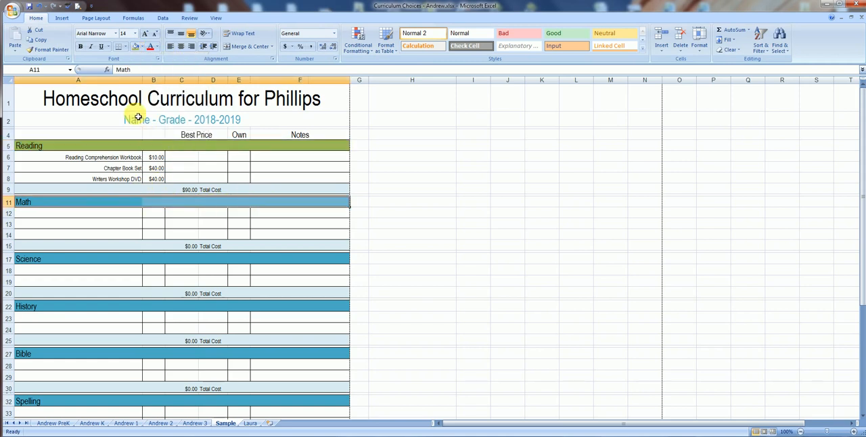
pyautogui.click(142, 47)
pyautogui.click(180, 65)
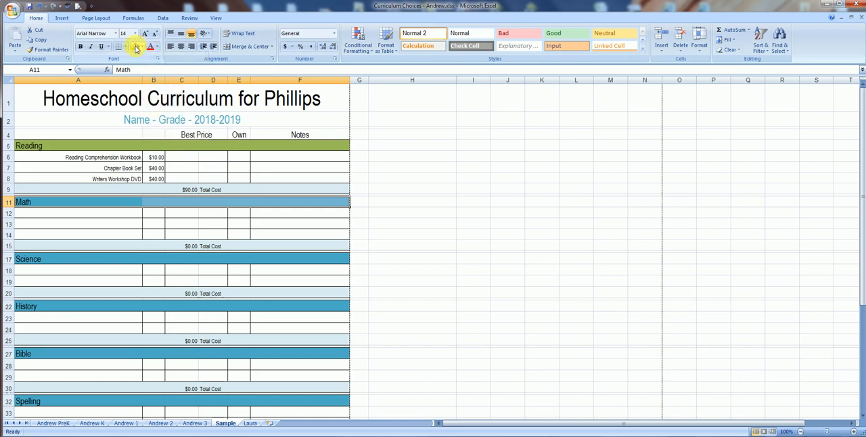
pyautogui.click(419, 195)
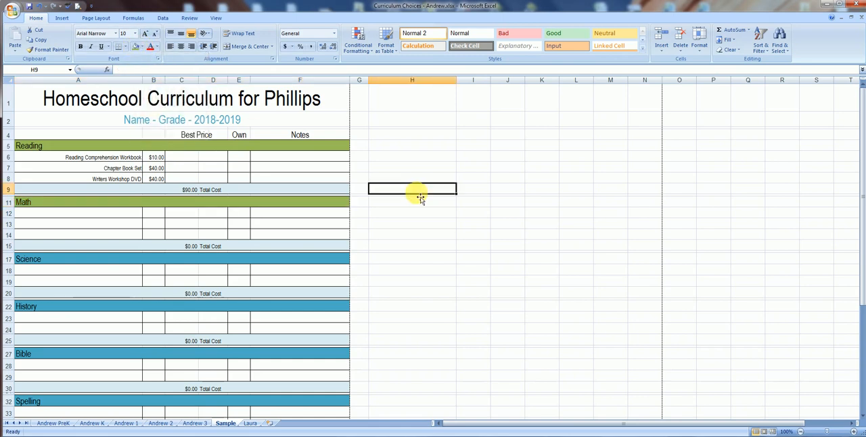
# Undo the green fills on the Math and Reading header rows.
pyautogui.click(39, 7)
pyautogui.click(39, 7)
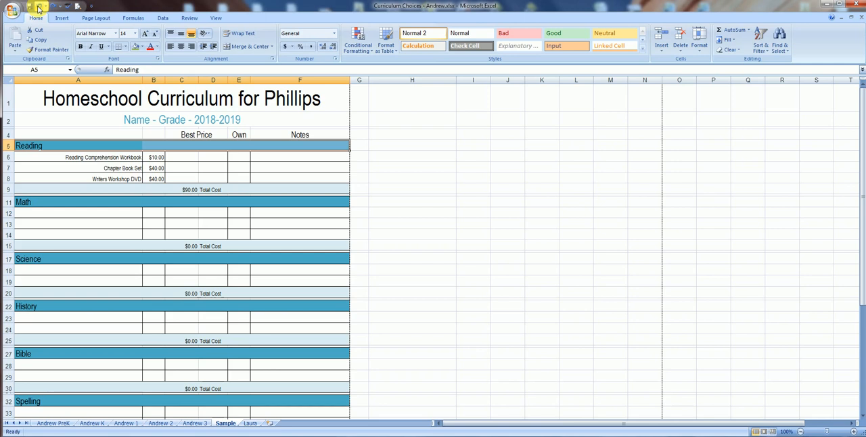
pyautogui.click(418, 214)
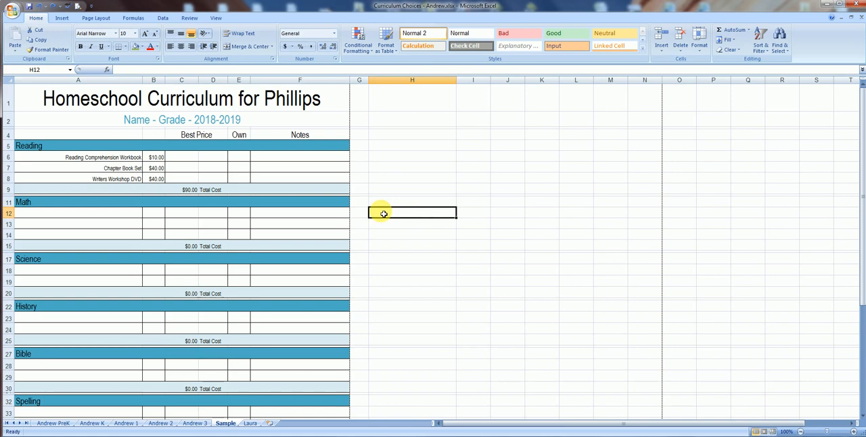
pyautogui.click(281, 134)
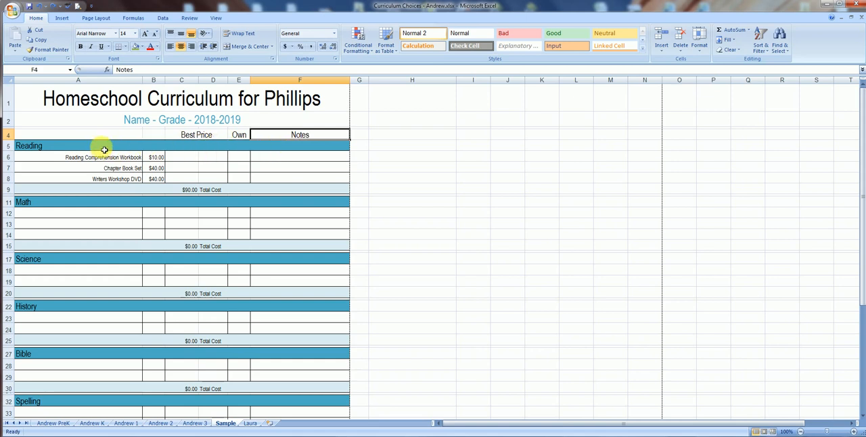
pyautogui.moveTo(104, 148); pyautogui.dragTo(307, 153)
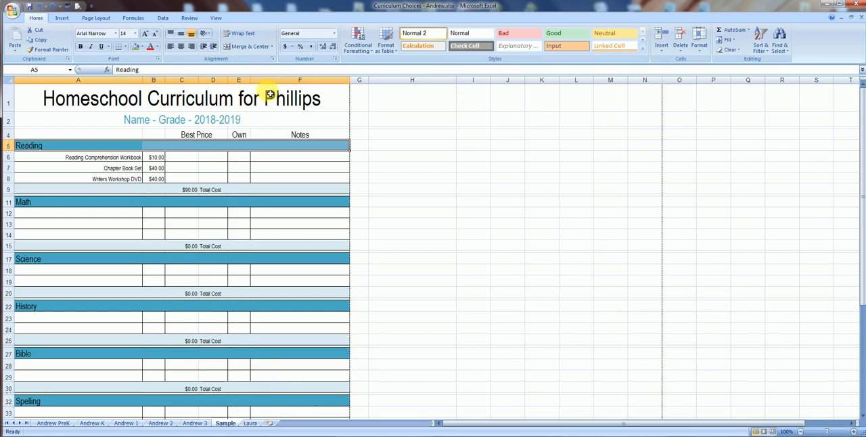
# Try inserting a new column before column G, and undo the insertion.
pyautogui.click(9, 167)
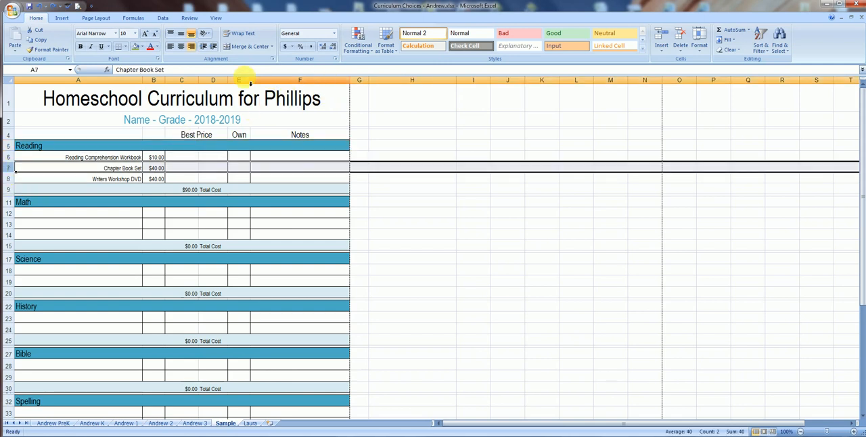
pyautogui.rightClick(360, 80)
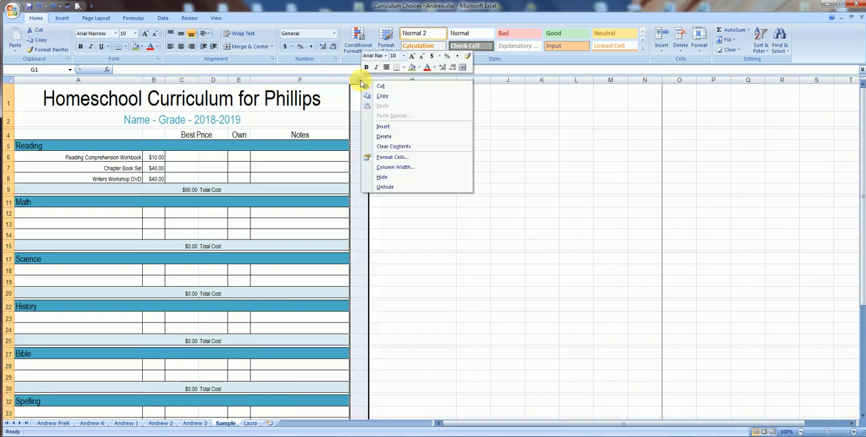
pyautogui.click(383, 126)
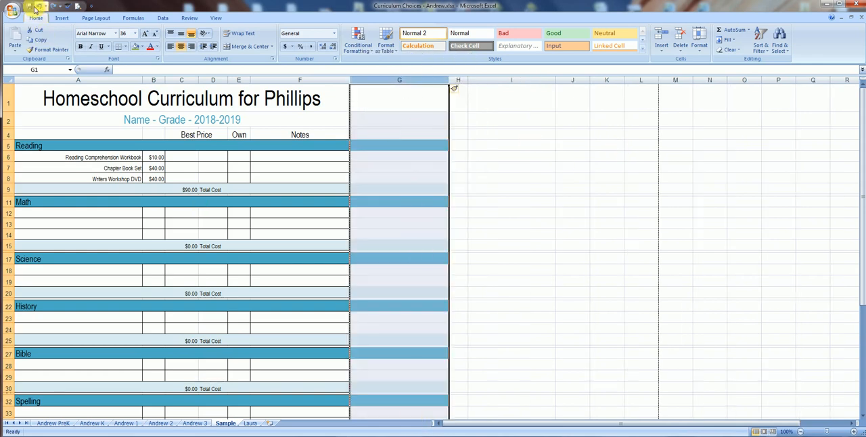
pyautogui.click(39, 6)
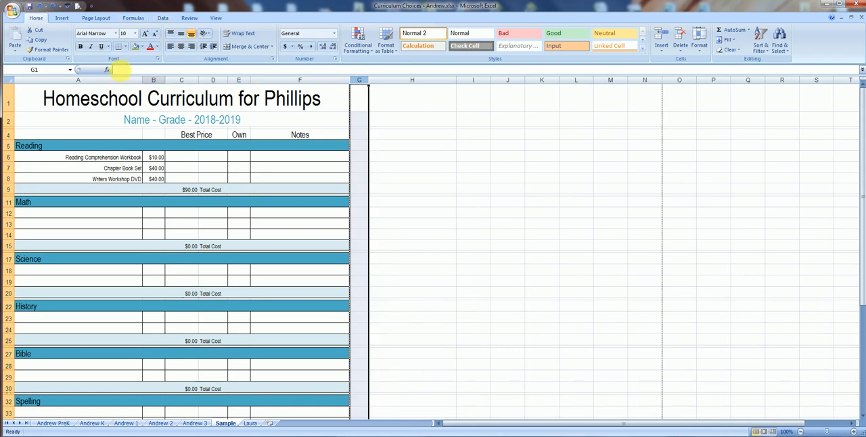
# Try widening the Own column (E), and undo the width change.
pyautogui.click(181, 80)
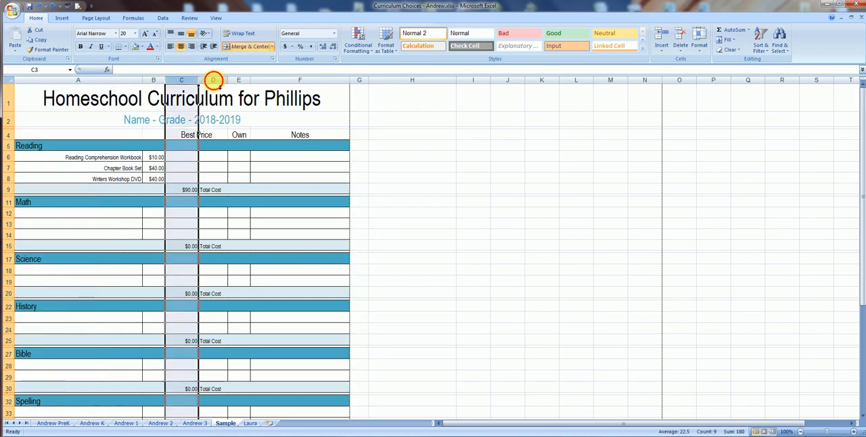
pyautogui.click(245, 80)
pyautogui.click(264, 80)
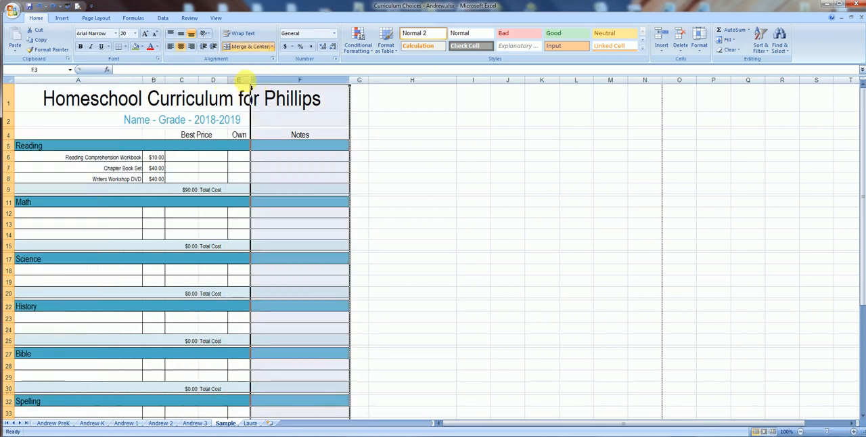
pyautogui.click(241, 79)
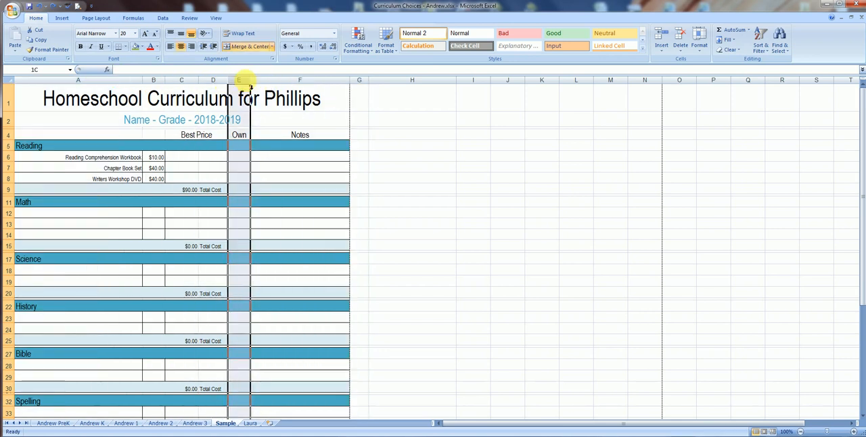
pyautogui.click(241, 169)
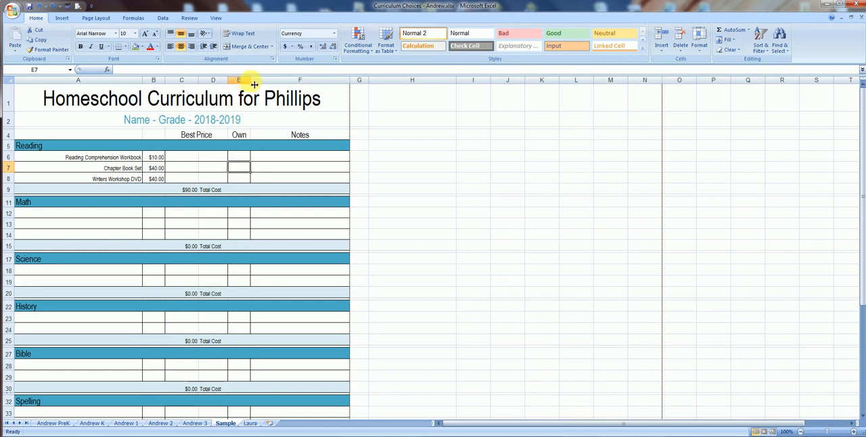
pyautogui.moveTo(253, 84); pyautogui.dragTo(253, 84)
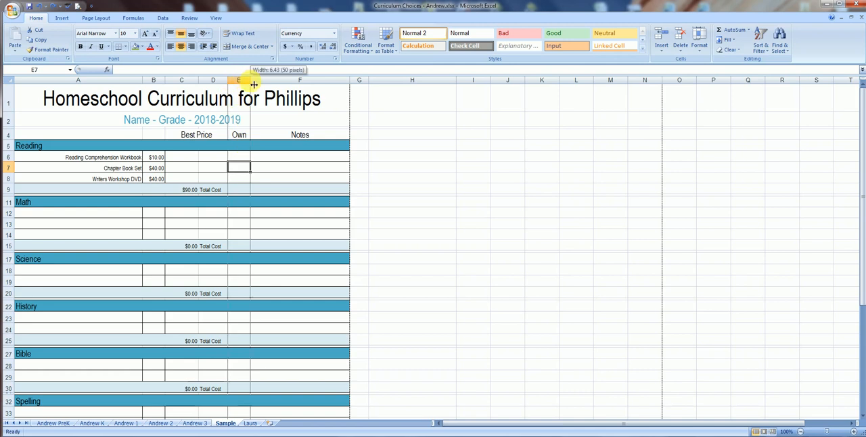
pyautogui.moveTo(253, 84)
pyautogui.mouseDown()
pyautogui.moveTo(264, 84)
pyautogui.moveTo(245, 83)
pyautogui.moveTo(265, 86)
pyautogui.mouseUp()
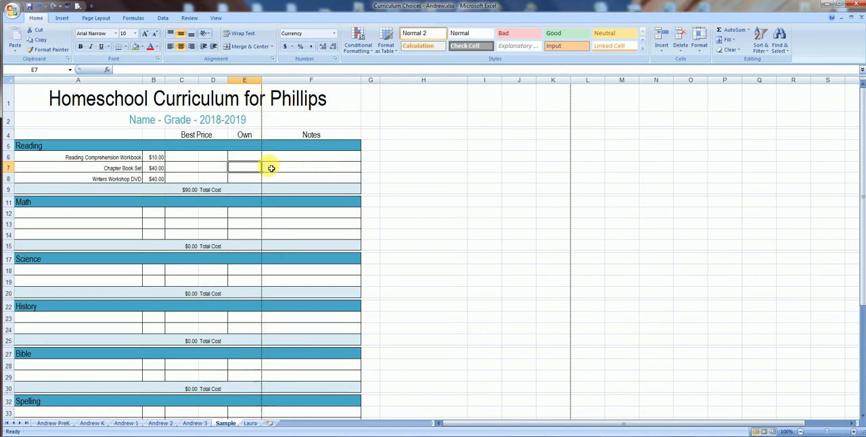
pyautogui.click(39, 7)
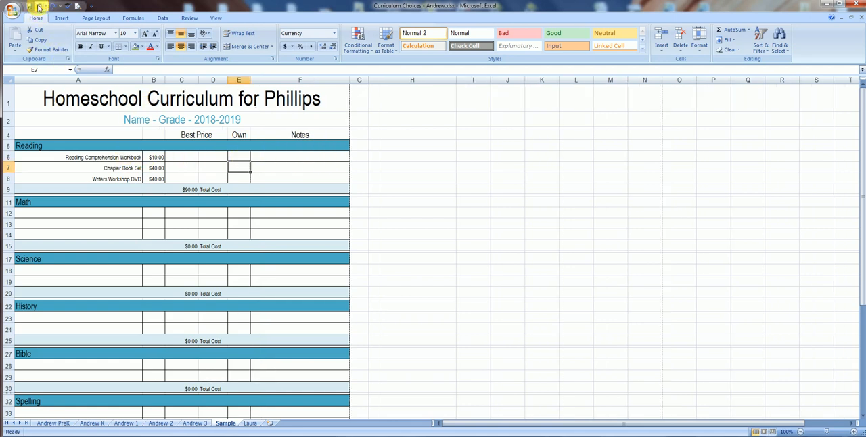
# Review the page margin presets available for the sheet without changing them.
pyautogui.click(98, 19)
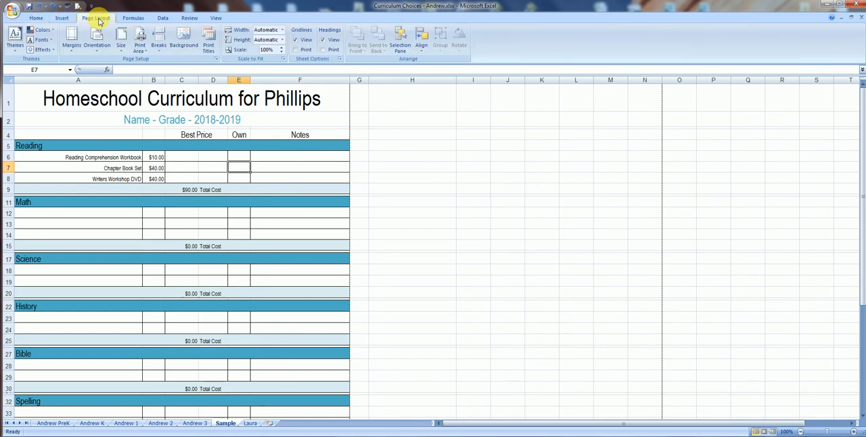
pyautogui.click(71, 37)
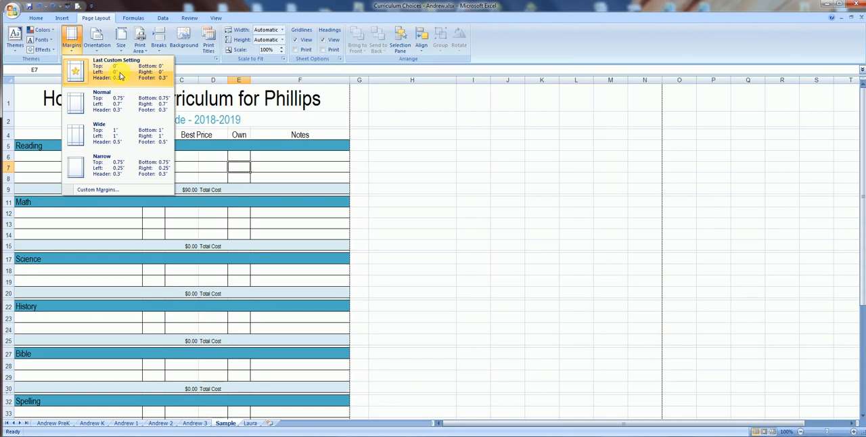
pyautogui.click(73, 34)
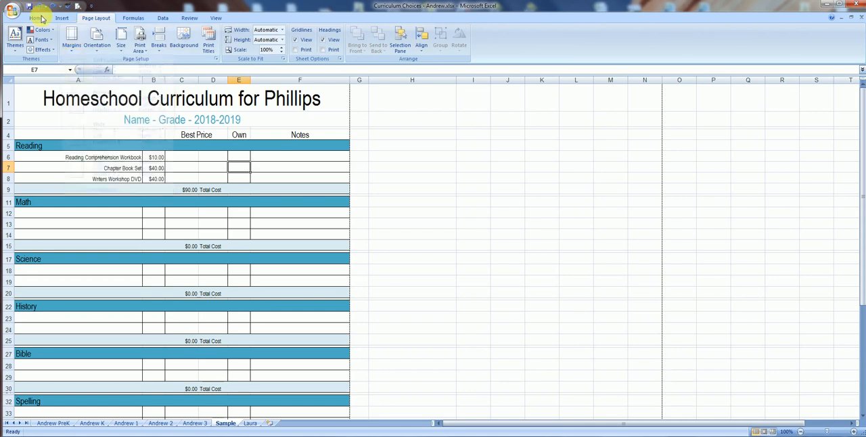
# Preview the Sample sheet's printout and check its second page.
pyautogui.click(29, 6)
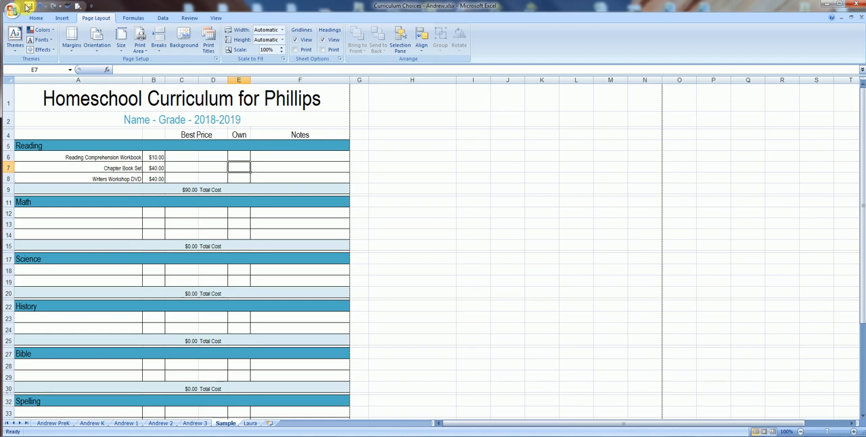
pyautogui.click(13, 11)
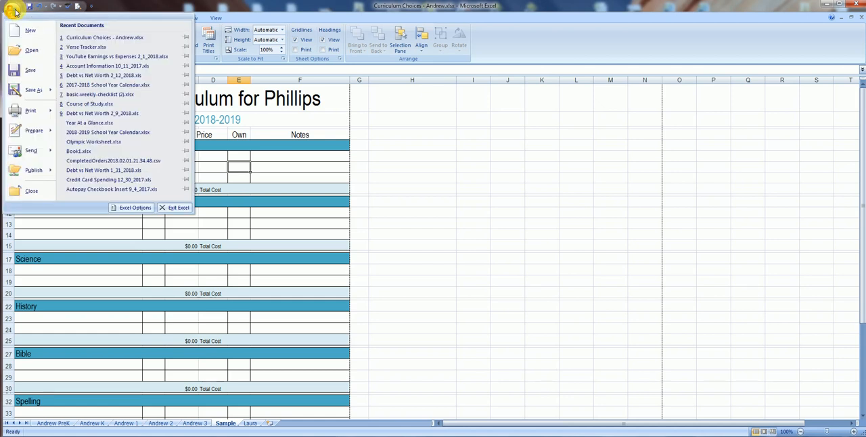
pyautogui.moveTo(30, 112)
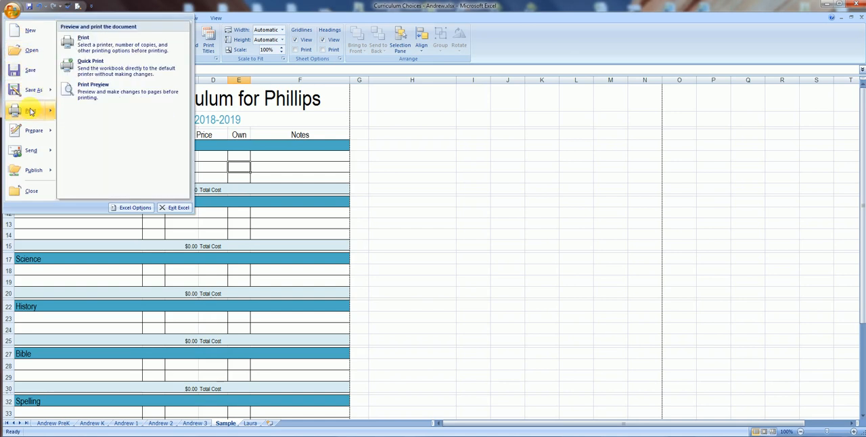
pyautogui.click(91, 99)
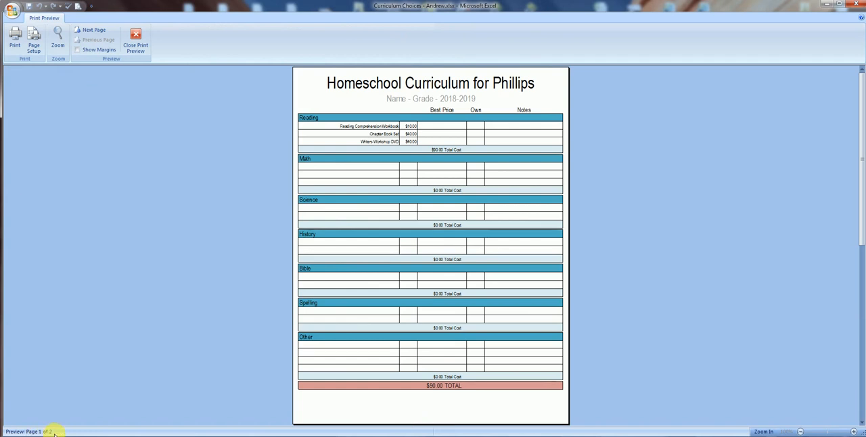
pyautogui.scroll(-1, 447, 377)
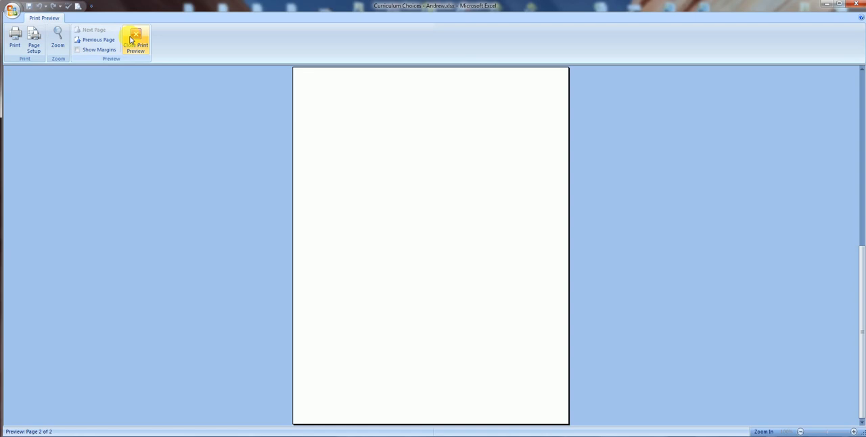
# Set the print scaling to fit 1 page wide by 1 tall.
pyautogui.click(34, 42)
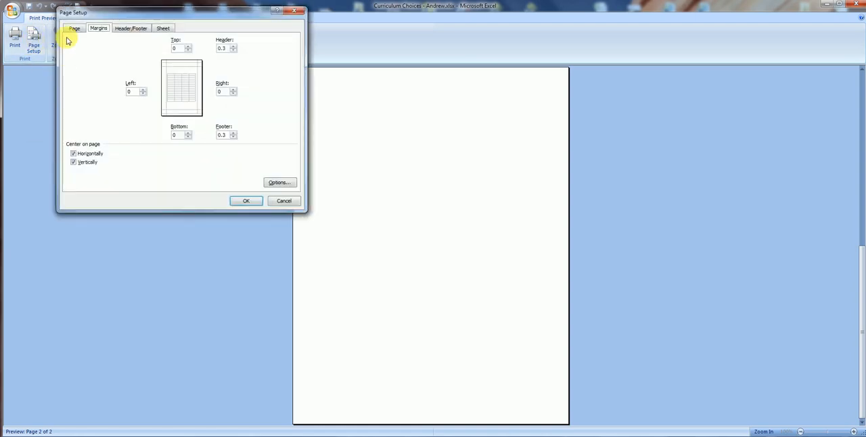
pyautogui.click(71, 29)
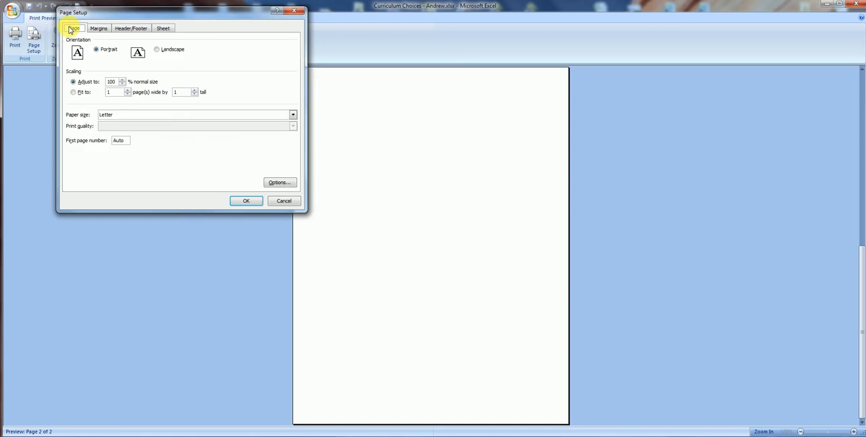
pyautogui.click(73, 92)
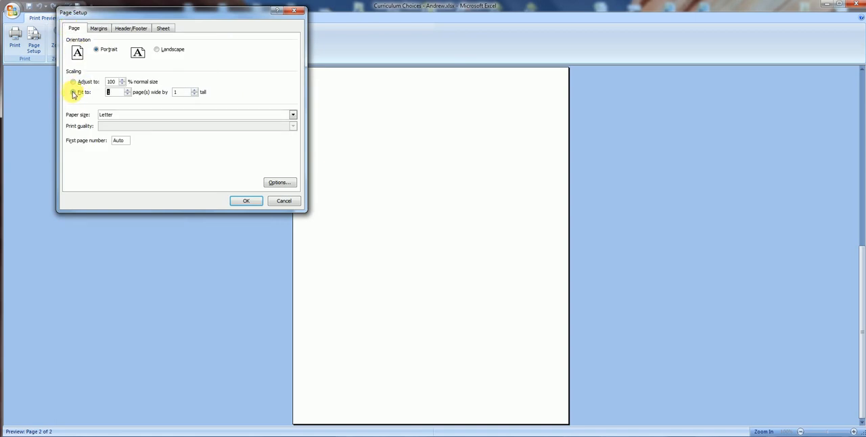
pyautogui.click(243, 200)
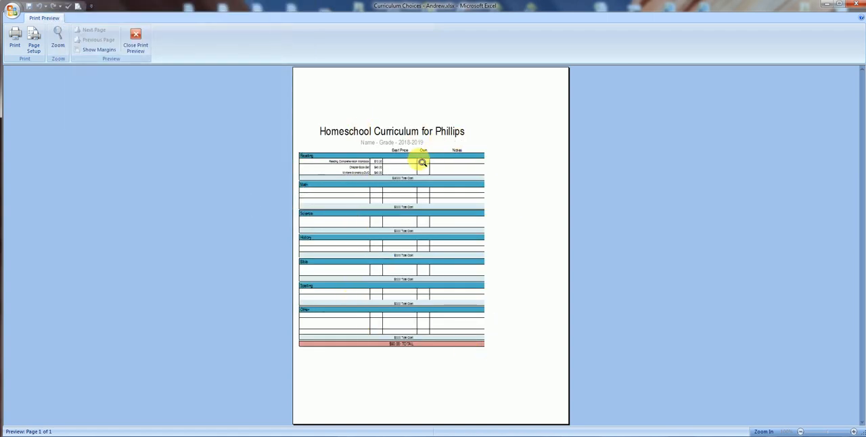
# Set the print scaling back to 100% of normal size.
pyautogui.click(33, 41)
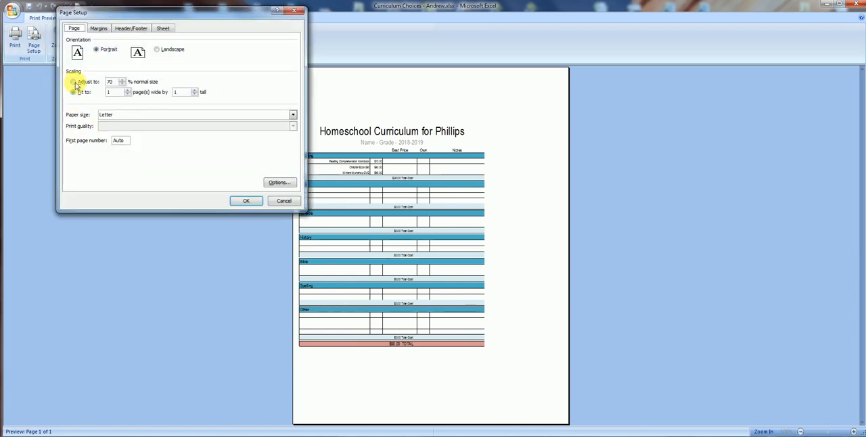
pyautogui.click(86, 83)
pyautogui.write('100')
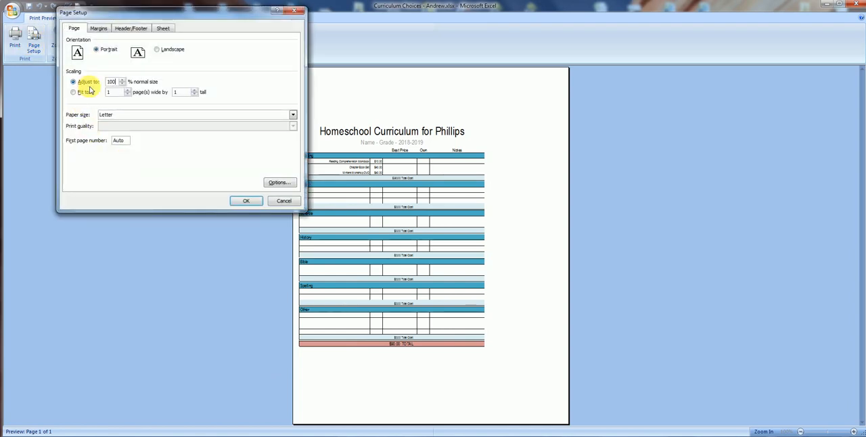
pyautogui.click(256, 202)
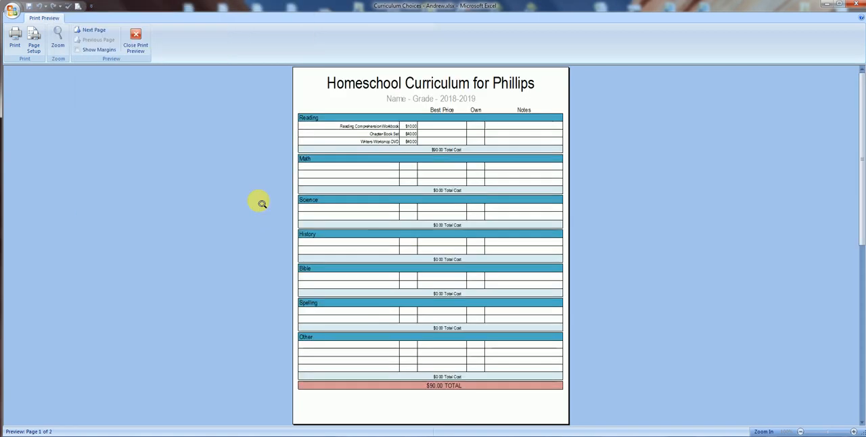
# Try limiting the print job to a page range, and cancel printing.
pyautogui.click(15, 41)
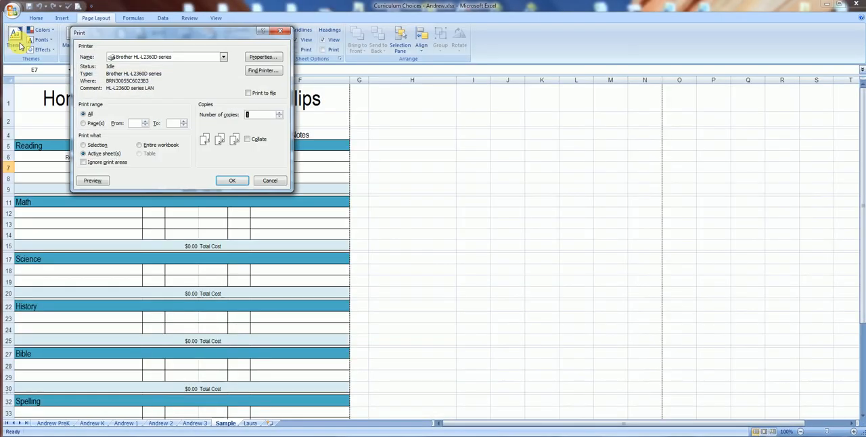
pyautogui.click(83, 123)
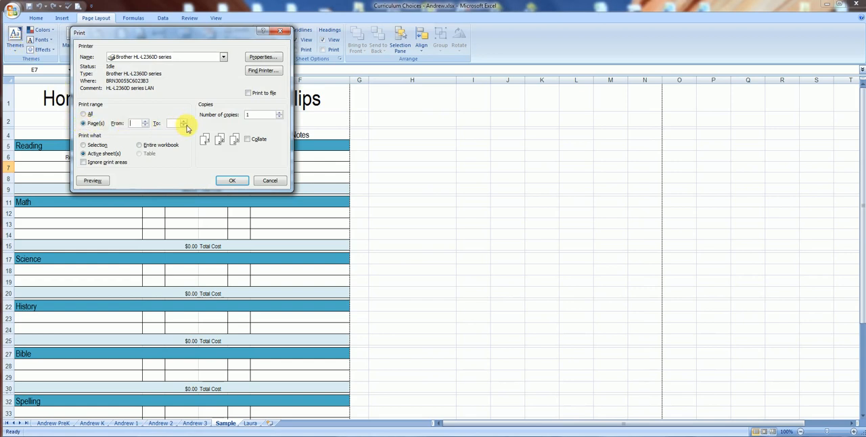
pyautogui.click(272, 182)
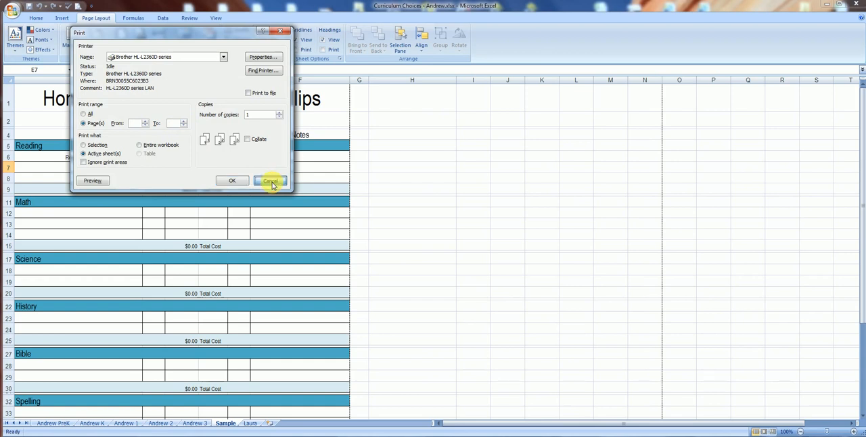
# Preview a printout of only the selected range A1:F44, from the title through the TOTAL row, and return to the sheet.
pyautogui.scroll(-4, 275, 185)
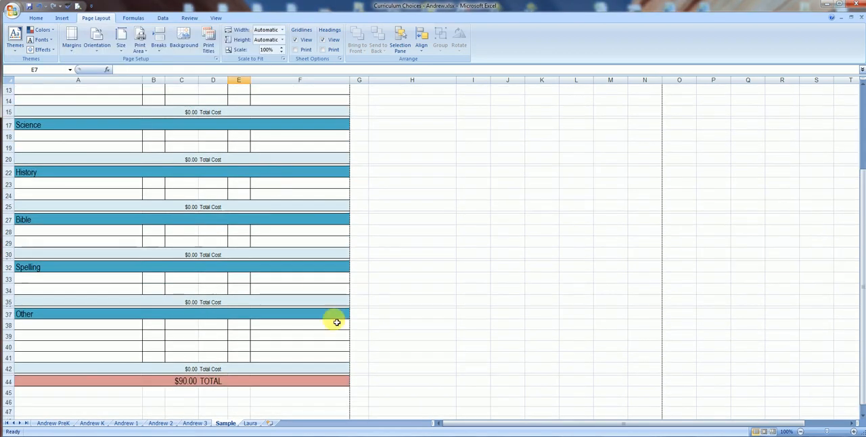
pyautogui.moveTo(346, 381); pyautogui.dragTo(4, 42)
pyautogui.click(12, 11)
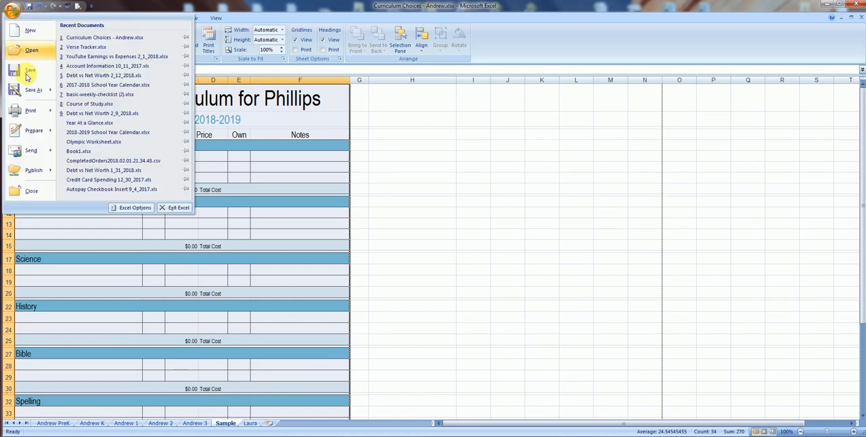
pyautogui.moveTo(31, 110)
pyautogui.click(115, 45)
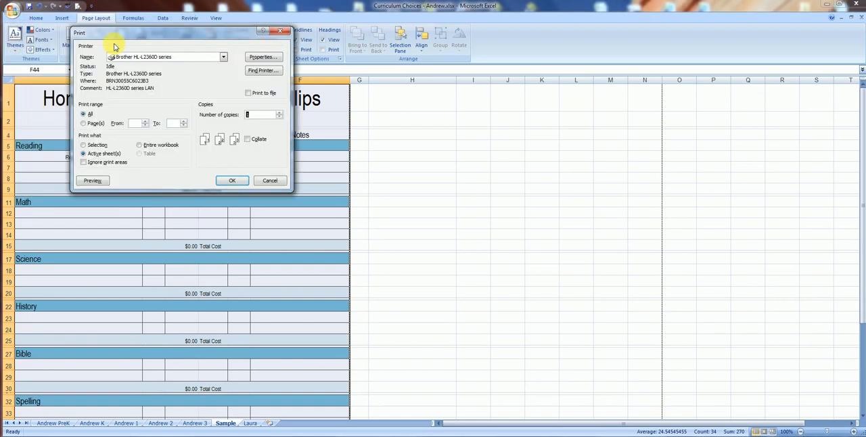
pyautogui.click(84, 145)
pyautogui.click(93, 181)
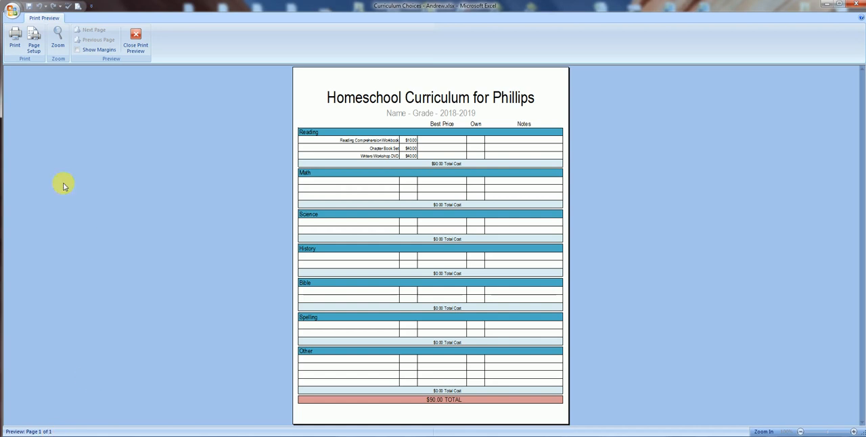
pyautogui.click(135, 39)
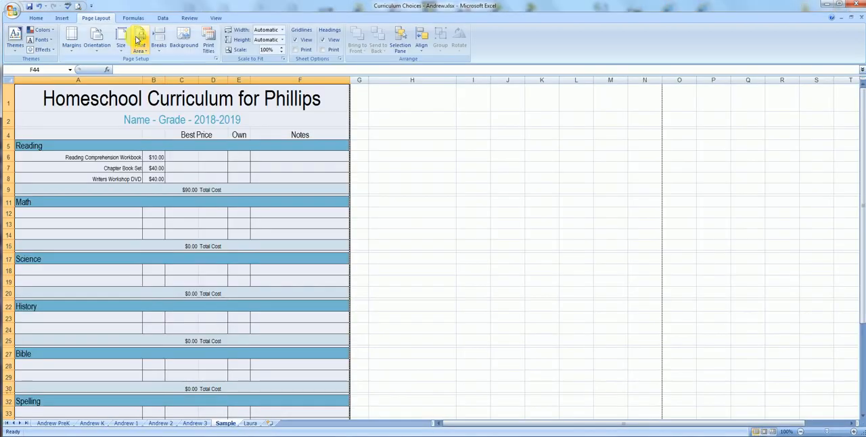
pyautogui.click(408, 178)
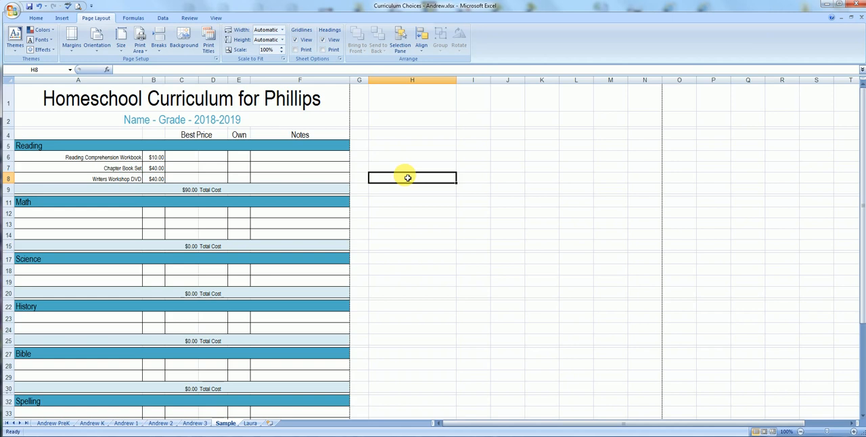
# Unmerge the title row across columns A to F and replace the title with "Course of Study".
pyautogui.click(316, 99)
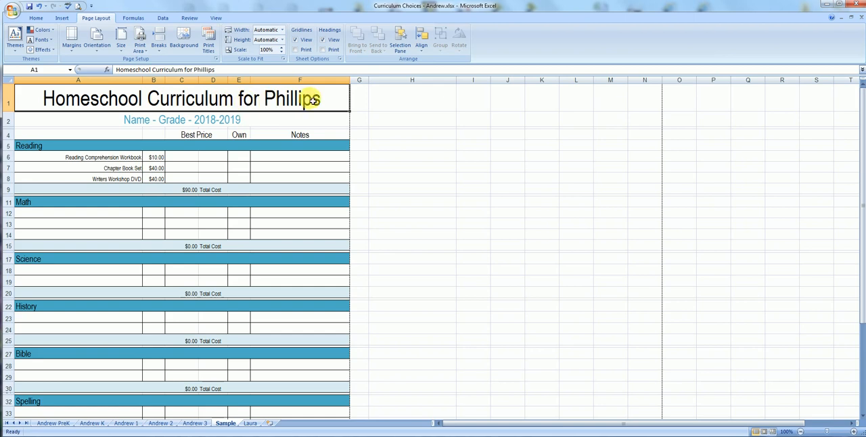
pyautogui.click(36, 18)
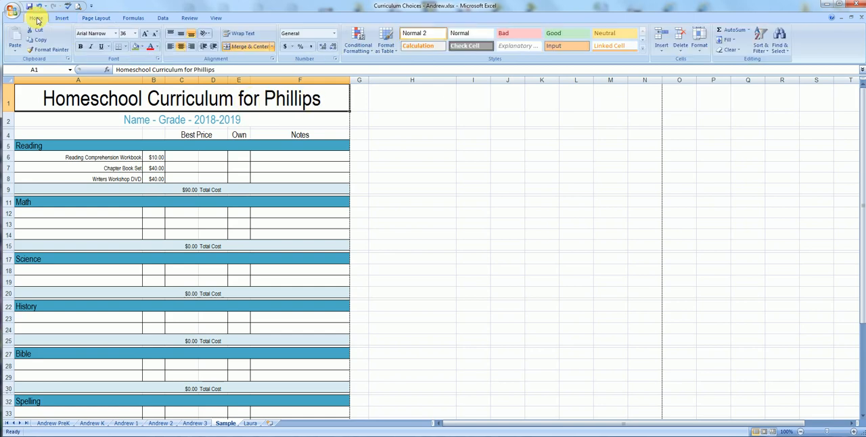
pyautogui.click(246, 46)
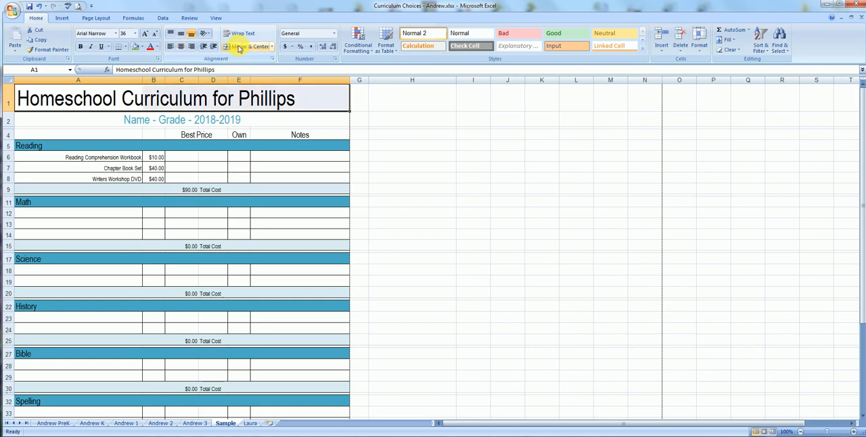
pyautogui.click(66, 102)
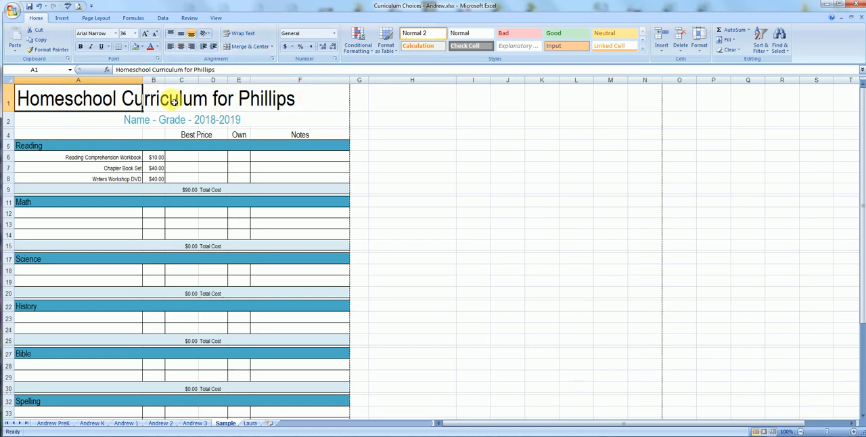
pyautogui.write('Course of Stu')
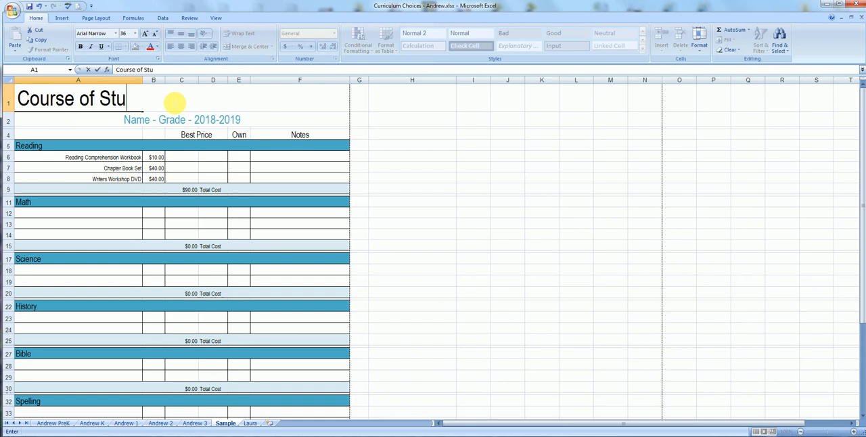
pyautogui.write('dy')
pyautogui.click(507, 120)
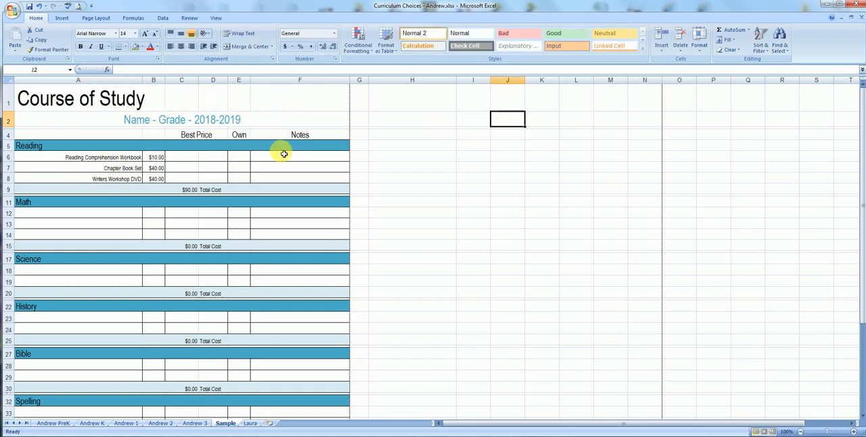
# Merge and center the "Course of Study" title across A1:F1.
pyautogui.moveTo(71, 96); pyautogui.dragTo(304, 102)
pyautogui.click(250, 46)
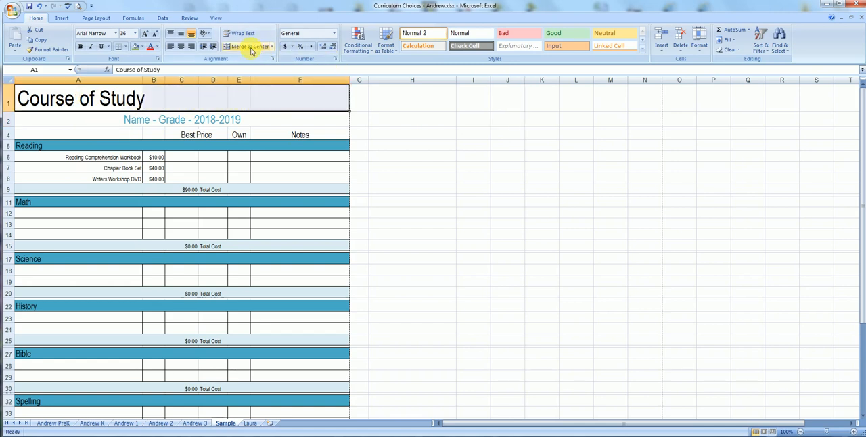
pyautogui.click(251, 49)
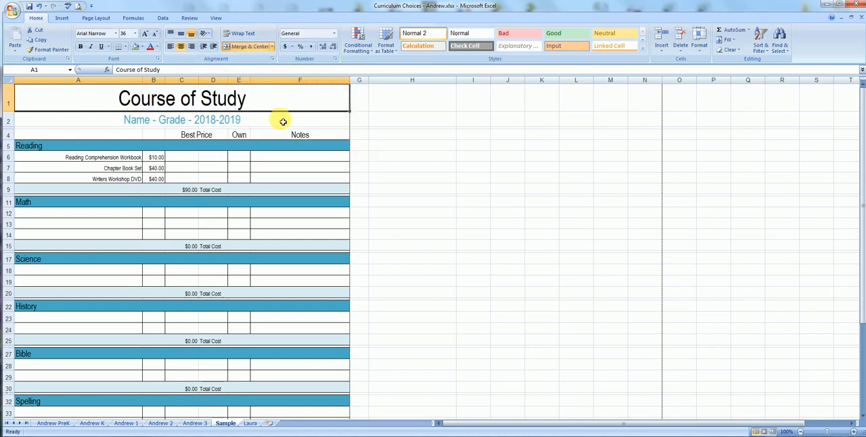
# Try left and right alignment on the title in A1, and settle on horizontal center with middle vertical alignment.
pyautogui.click(283, 121)
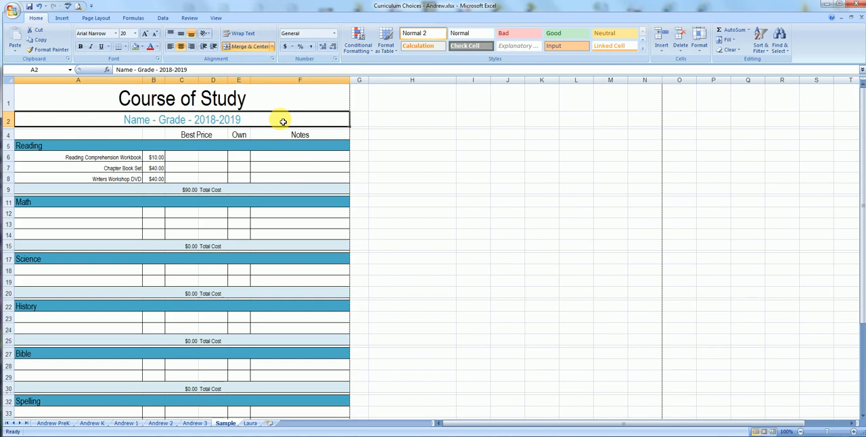
pyautogui.click(274, 94)
pyautogui.click(266, 120)
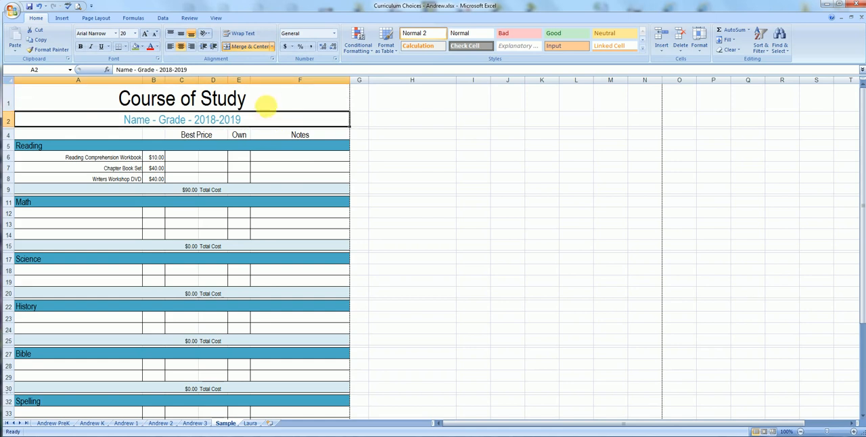
pyautogui.click(257, 98)
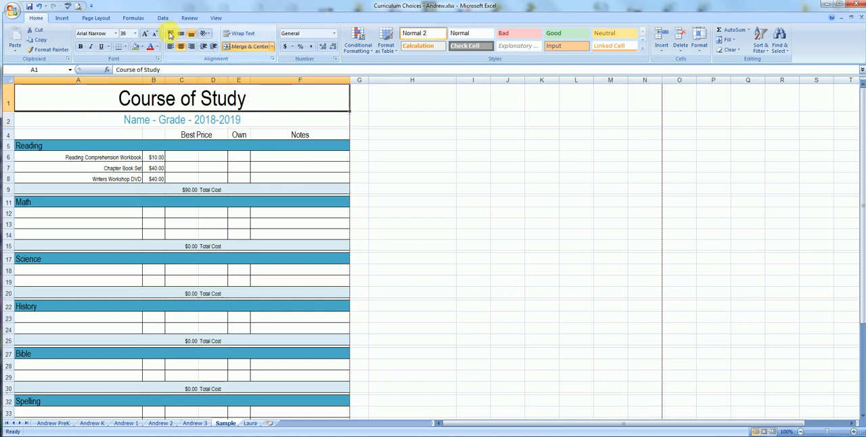
pyautogui.click(170, 46)
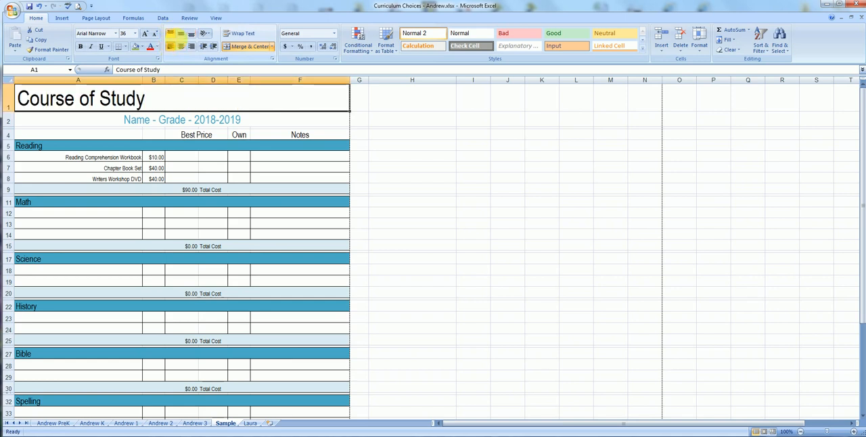
pyautogui.click(191, 46)
pyautogui.click(181, 46)
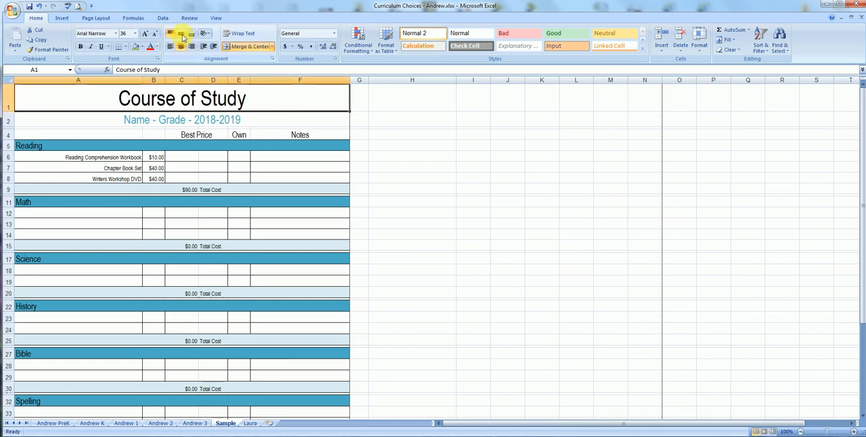
pyautogui.click(181, 34)
pyautogui.click(207, 33)
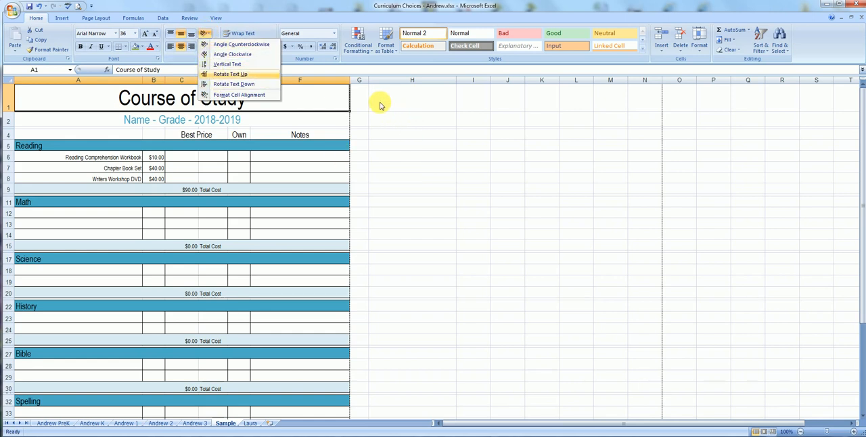
pyautogui.click(273, 115)
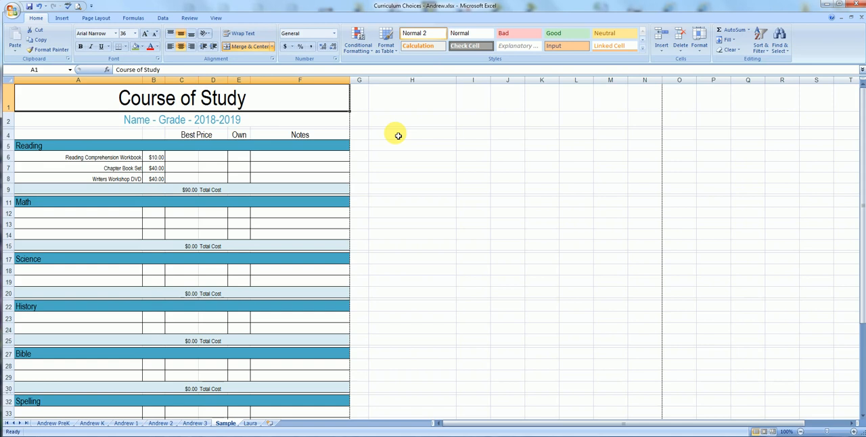
# Enter in F6 "If you have lots of test in one box and it is going to be longer than the box, you can wrap your text.".
pyautogui.click(297, 158)
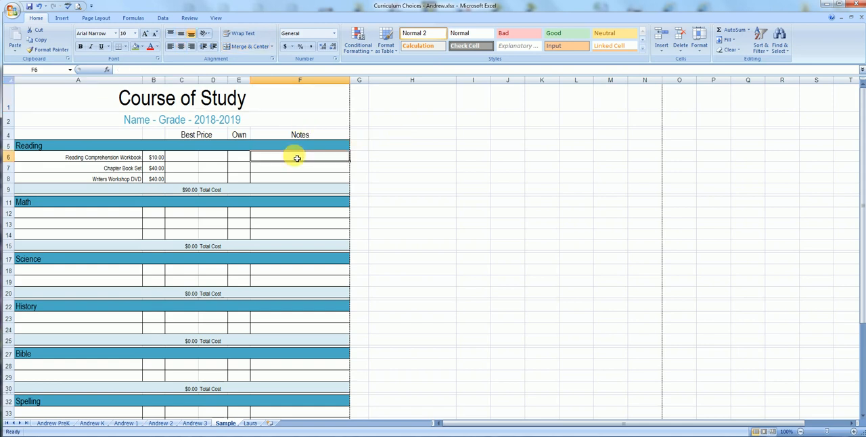
pyautogui.write('If you')
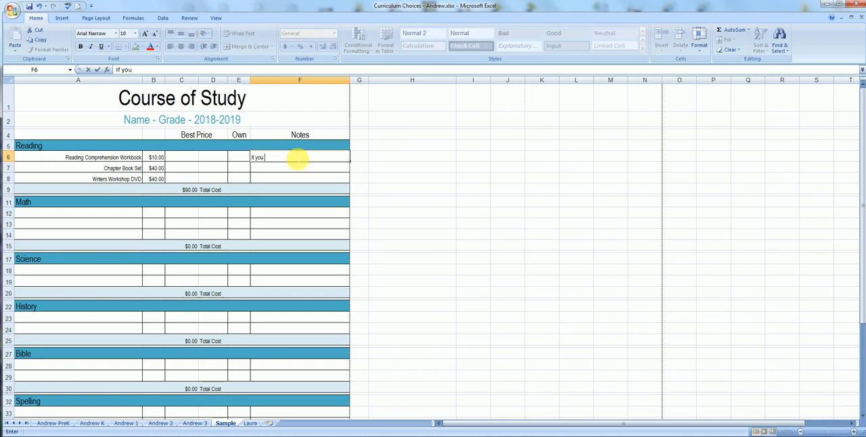
pyautogui.write(' have lots of test in one box and it i')
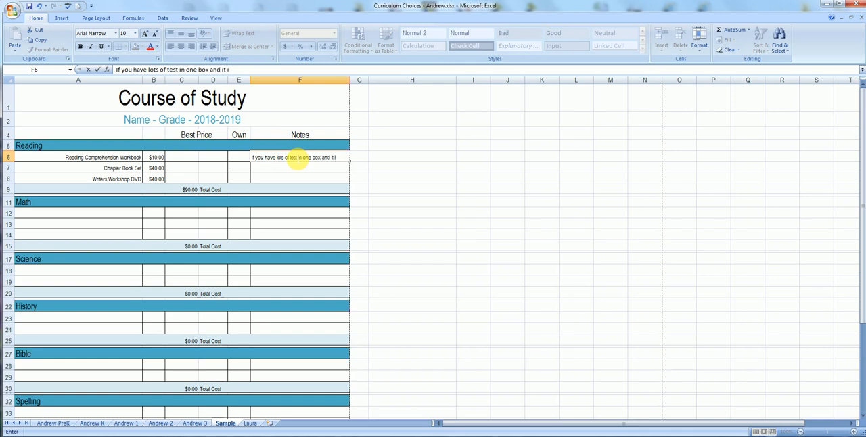
pyautogui.write('s going to be longer than the b')
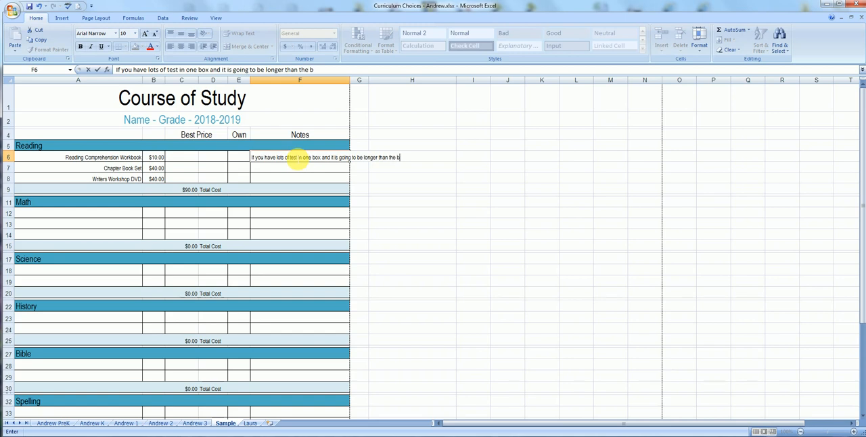
pyautogui.write('ox, you can wrap you')
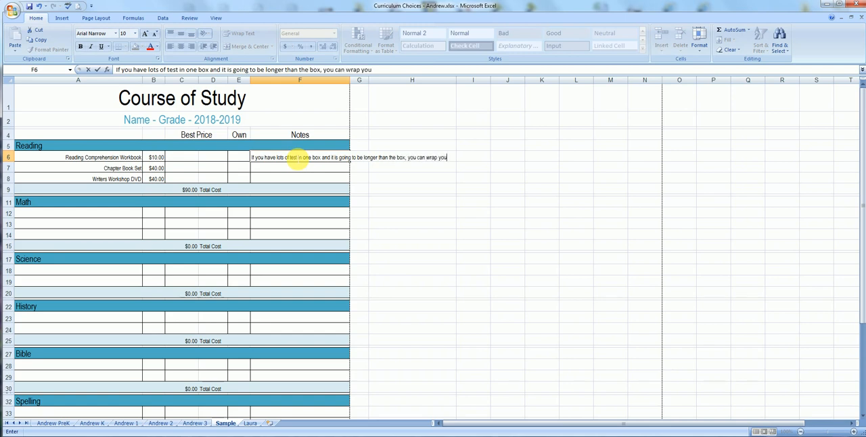
pyautogui.write('r text.')
pyautogui.click(370, 215)
# Try wrapping the long note within F6, and remove both the wrapping and the note.
pyautogui.click(317, 162)
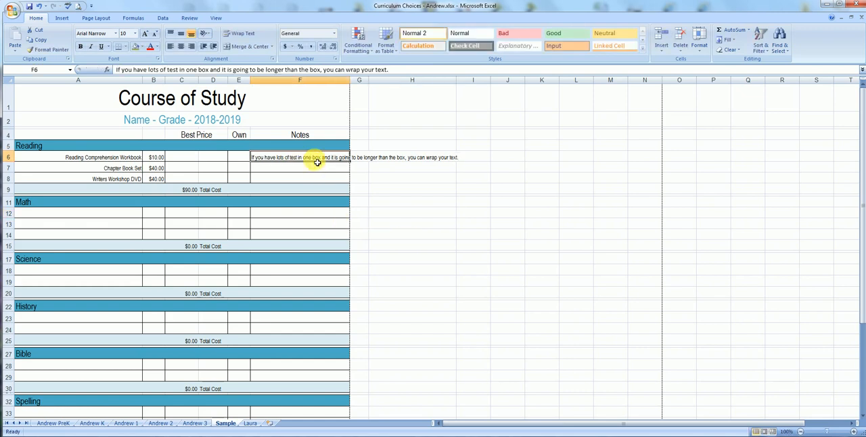
pyautogui.click(245, 36)
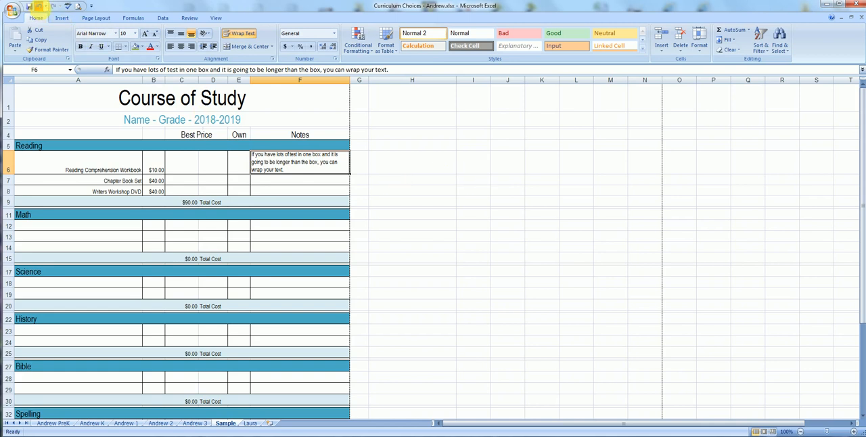
pyautogui.click(39, 6)
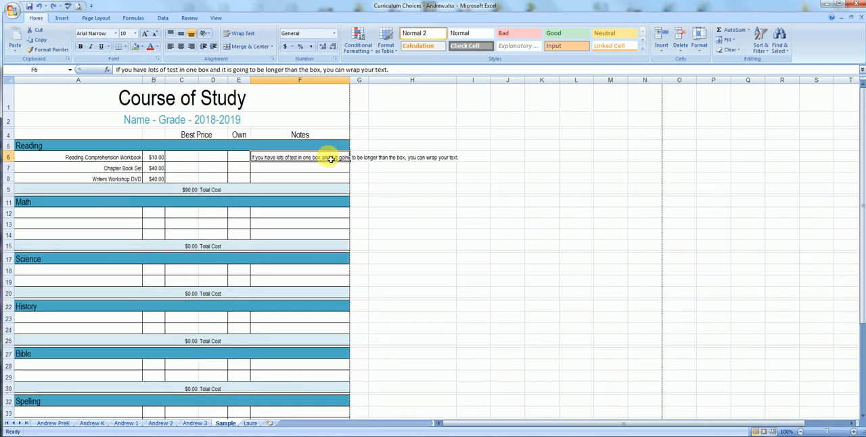
pyautogui.press('Delete')
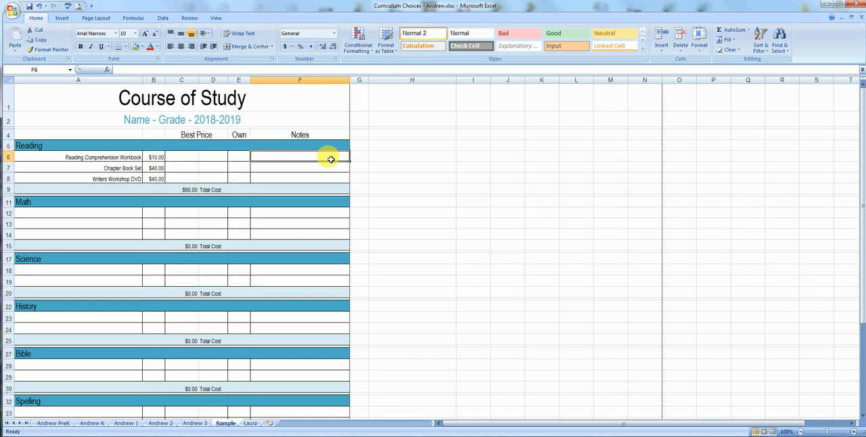
# Enter the sample numbers 10, 5, 8, 2 and 15 down column I in I5:I9.
pyautogui.click(478, 151)
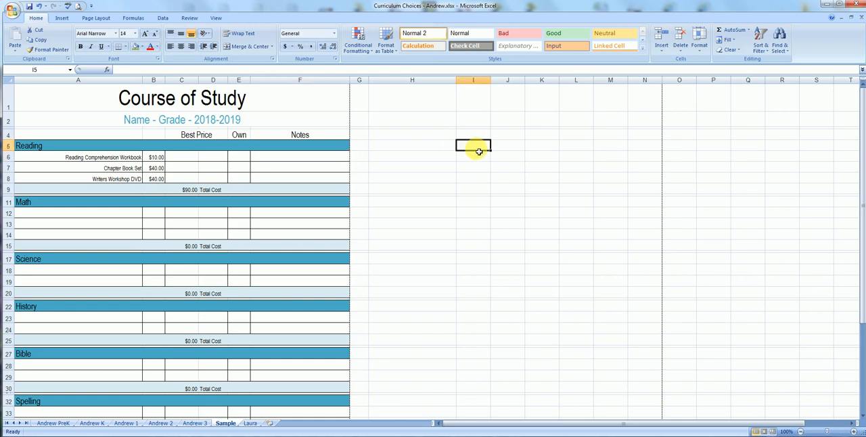
pyautogui.write('10')
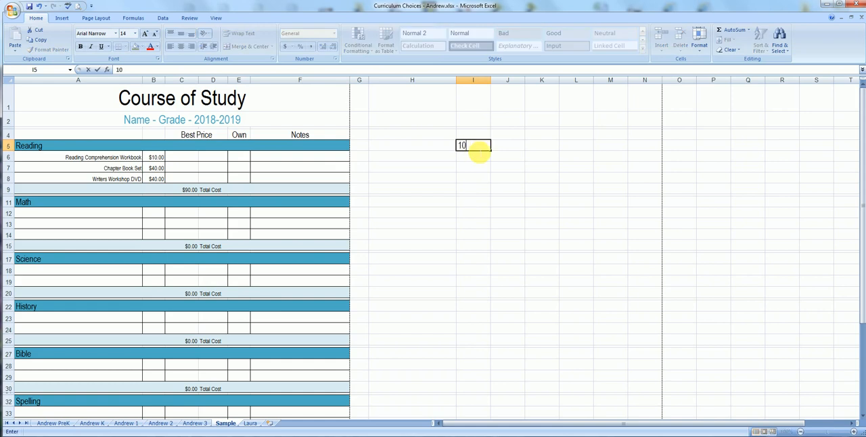
pyautogui.press('Return')
pyautogui.write('5')
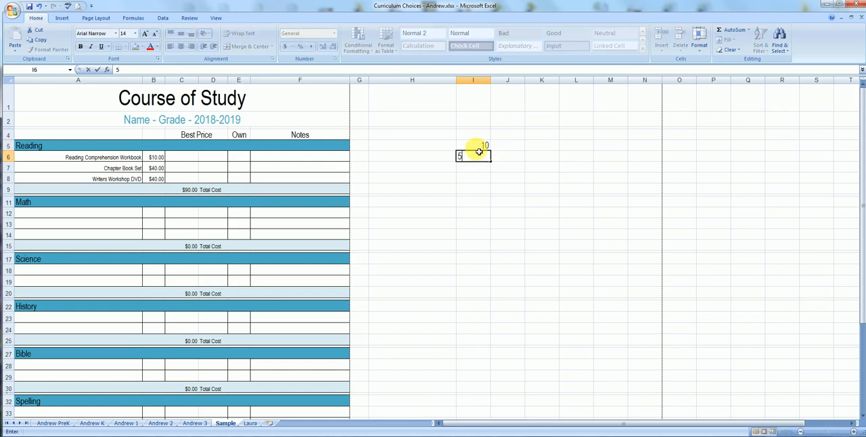
pyautogui.press('Return')
pyautogui.write('8')
pyautogui.press('Return')
pyautogui.write('2')
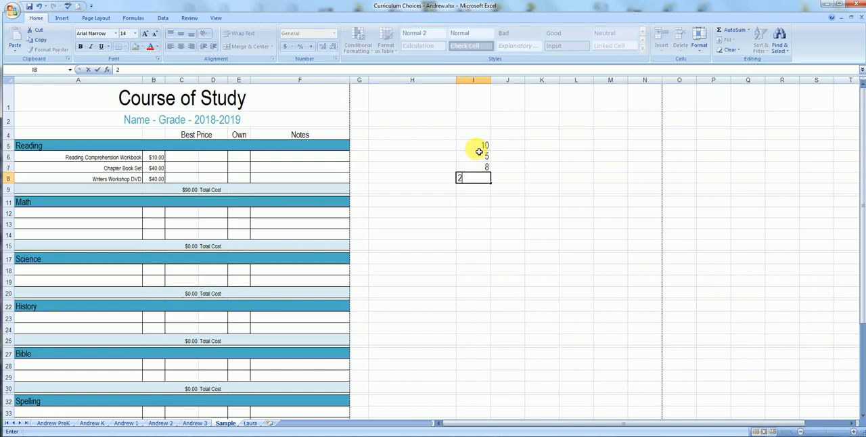
pyautogui.press('Return')
pyautogui.write('15')
pyautogui.press('Return')
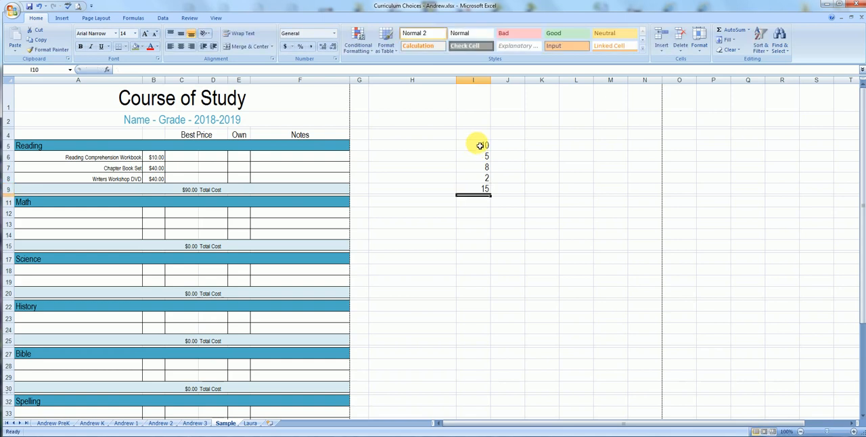
# Total the sample numbers in column I with AutoSum, placing the sum in I11.
pyautogui.click(479, 146)
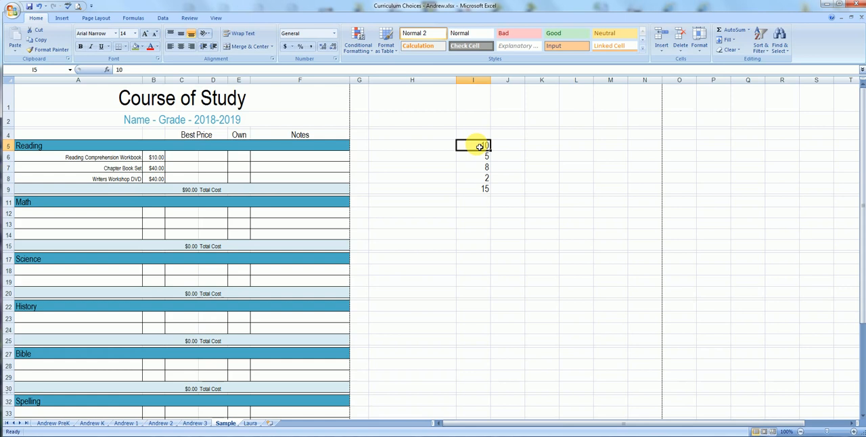
pyautogui.moveTo(479, 147); pyautogui.dragTo(482, 203)
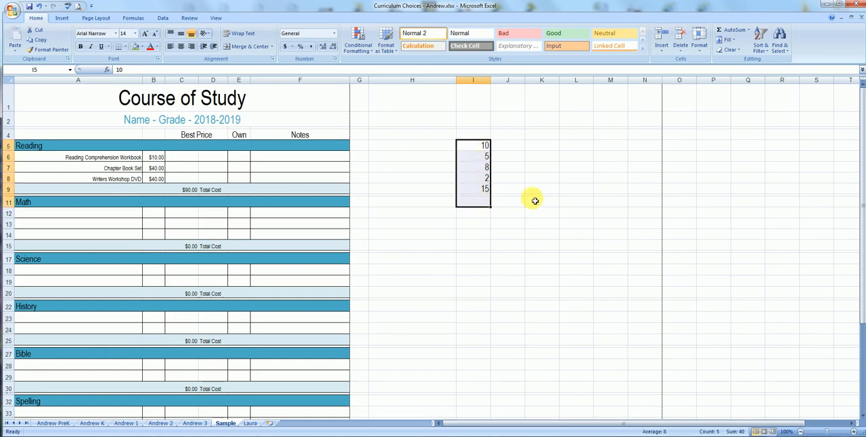
pyautogui.click(732, 33)
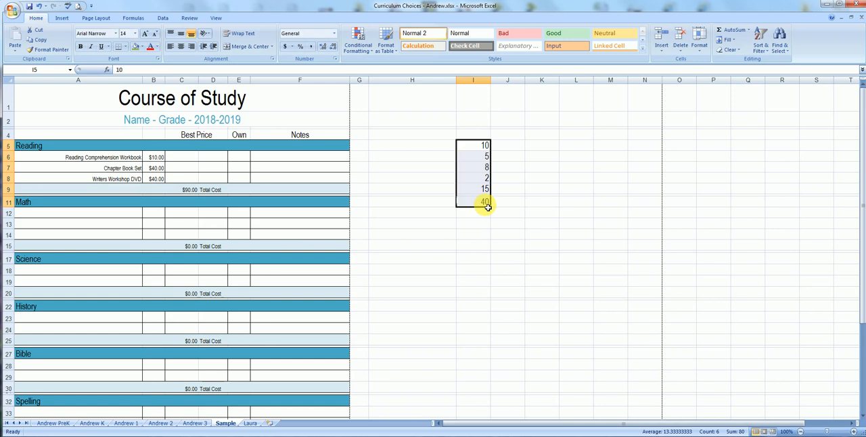
# Undo the AutoSum and the sample number entries until column I is empty again.
pyautogui.click(38, 6)
pyautogui.click(38, 6)
pyautogui.click(38, 6)
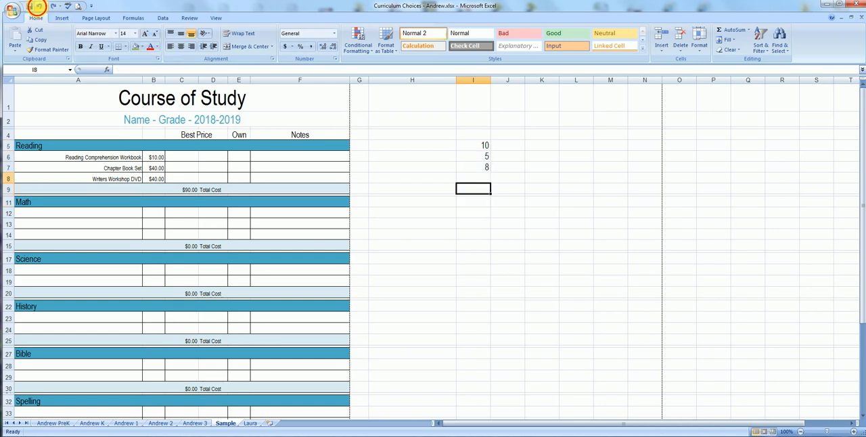
pyautogui.click(38, 7)
pyautogui.click(37, 6)
pyautogui.click(527, 234)
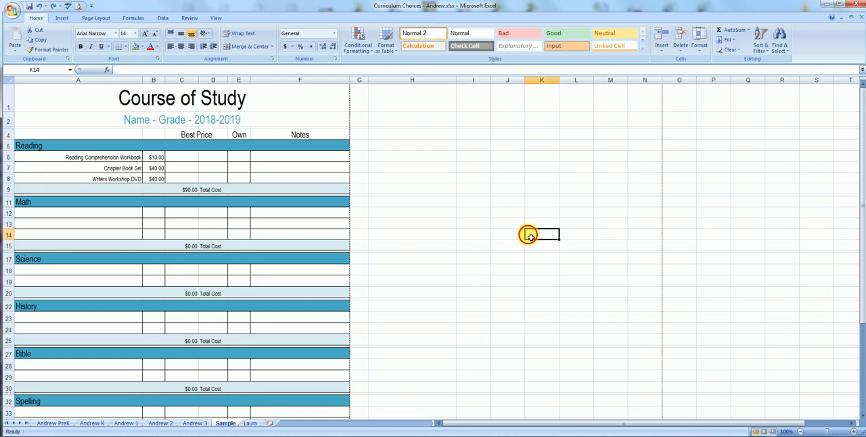